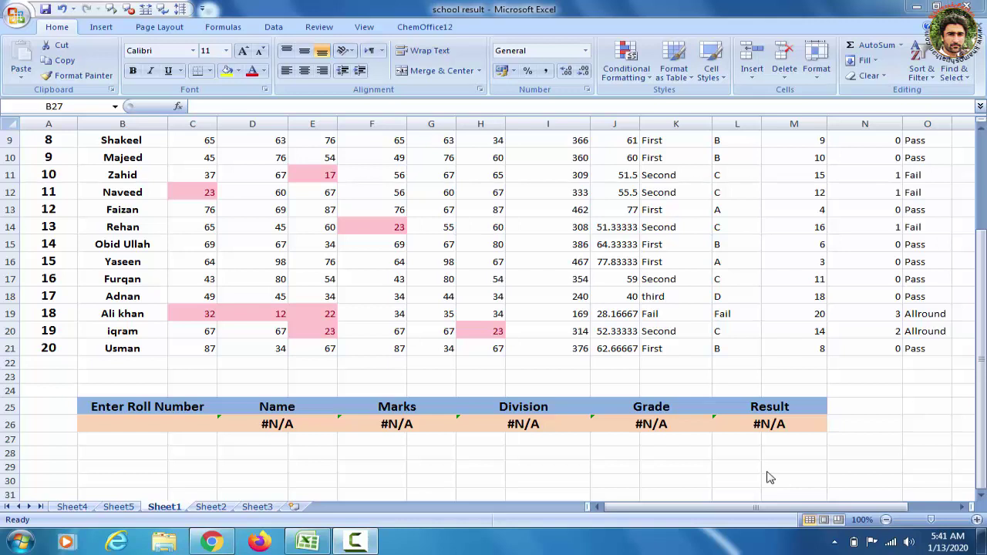
left_click(178, 423)
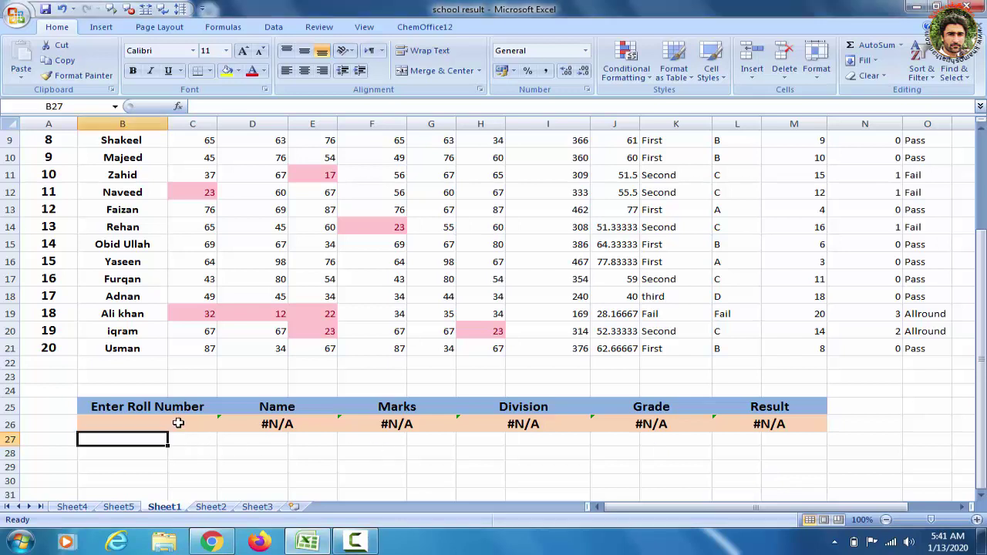
left_click(178, 423)
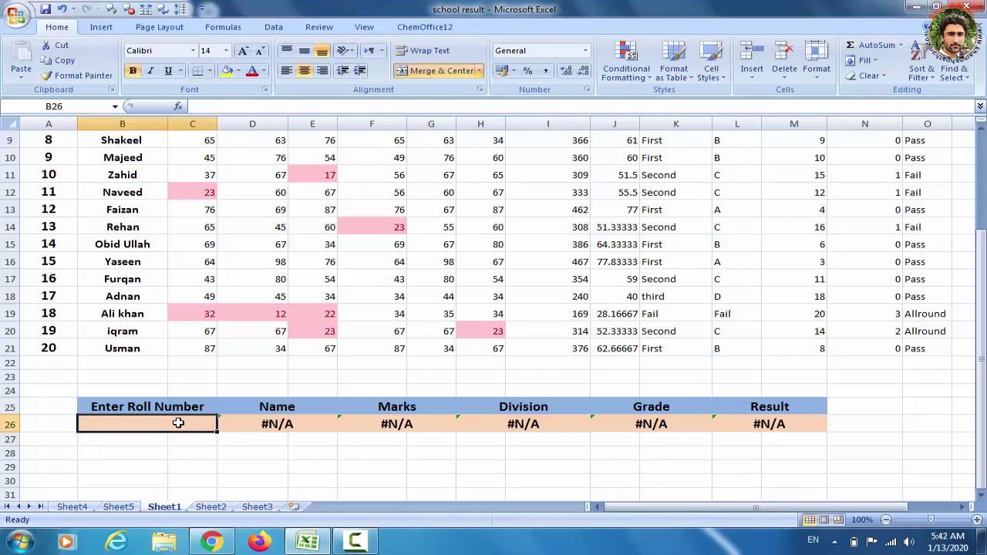
type("5")
key("Return")
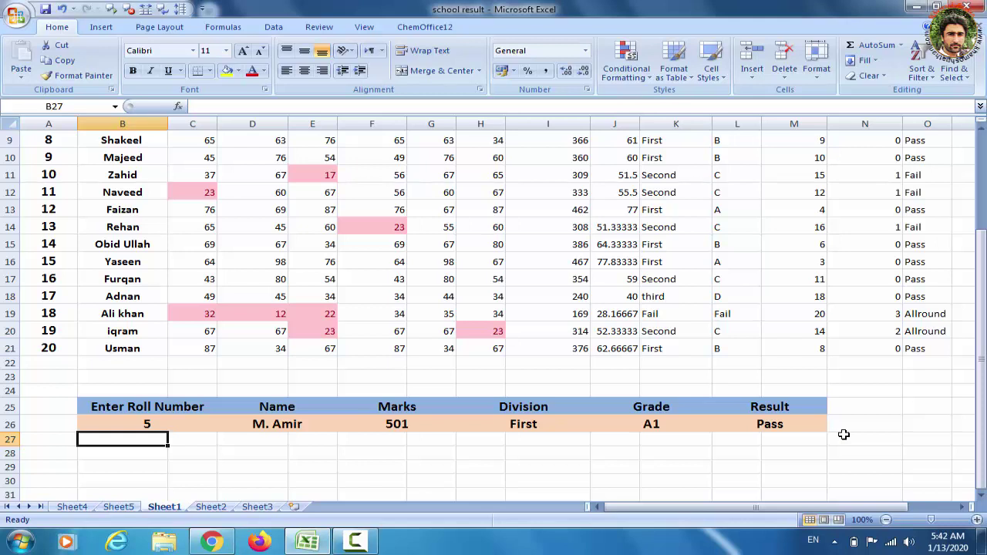
left_click(981, 311)
left_click(381, 451)
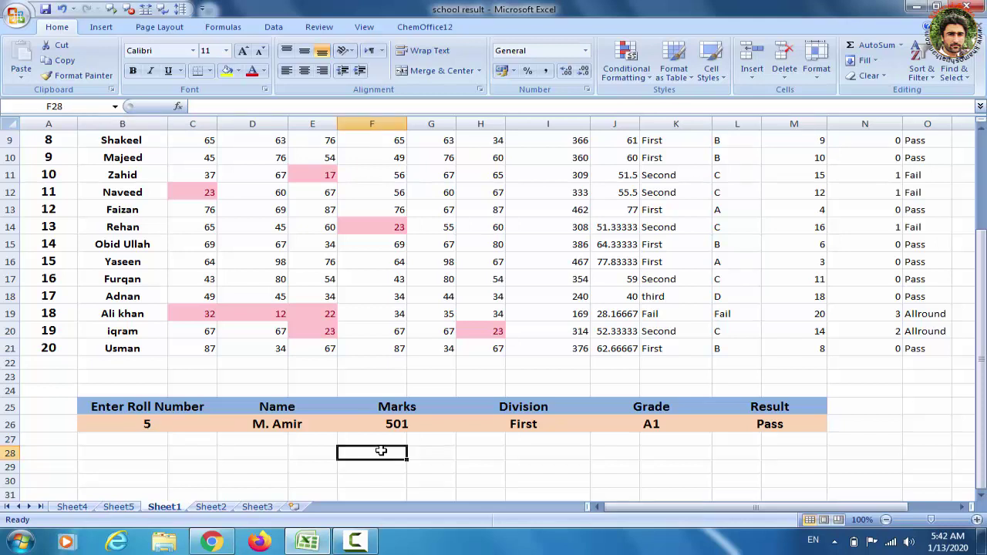
Type the label 'Name' in F28 and merge and centre it across F28:G28
type("Na")
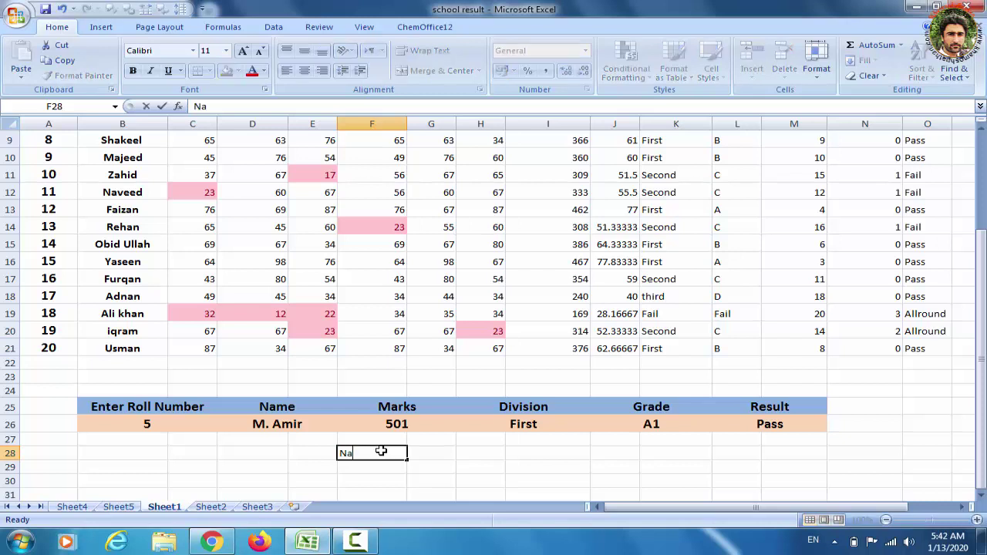
type("me")
left_click(443, 406)
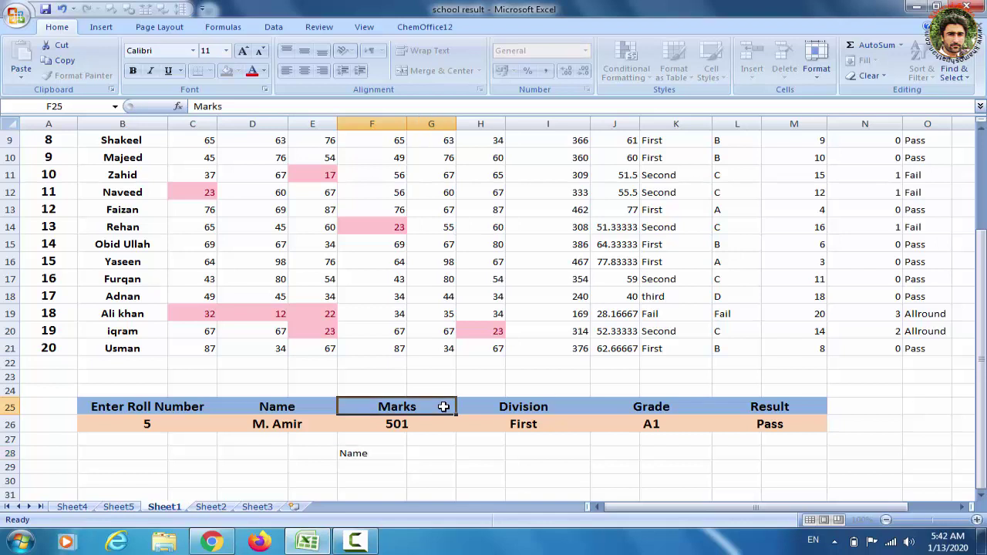
left_click(377, 453)
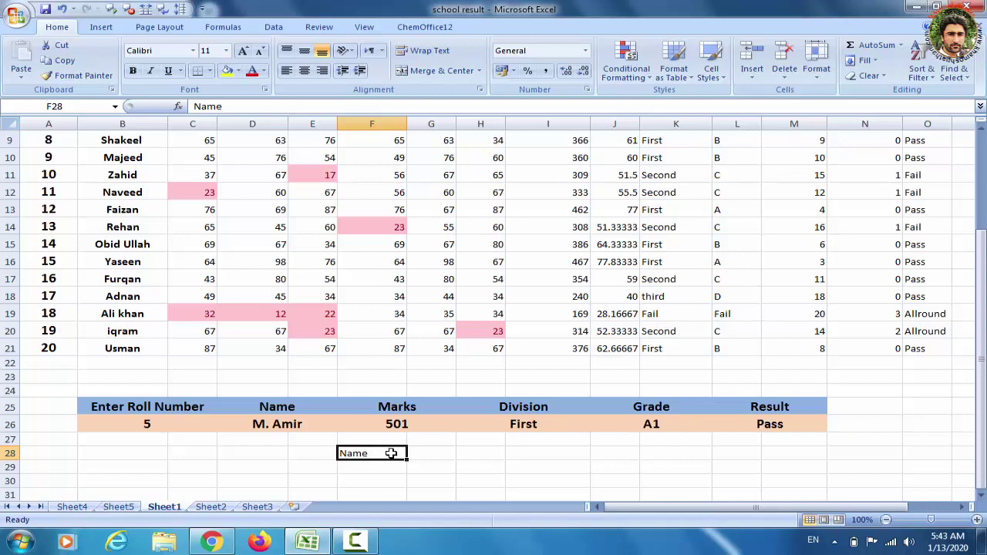
left_click_drag(387, 453, 433, 454)
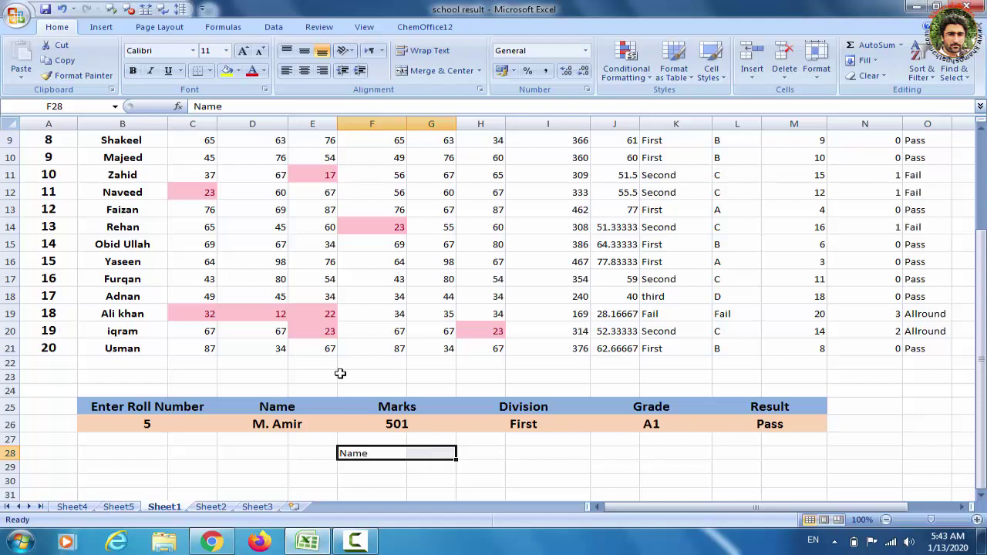
left_click(438, 81)
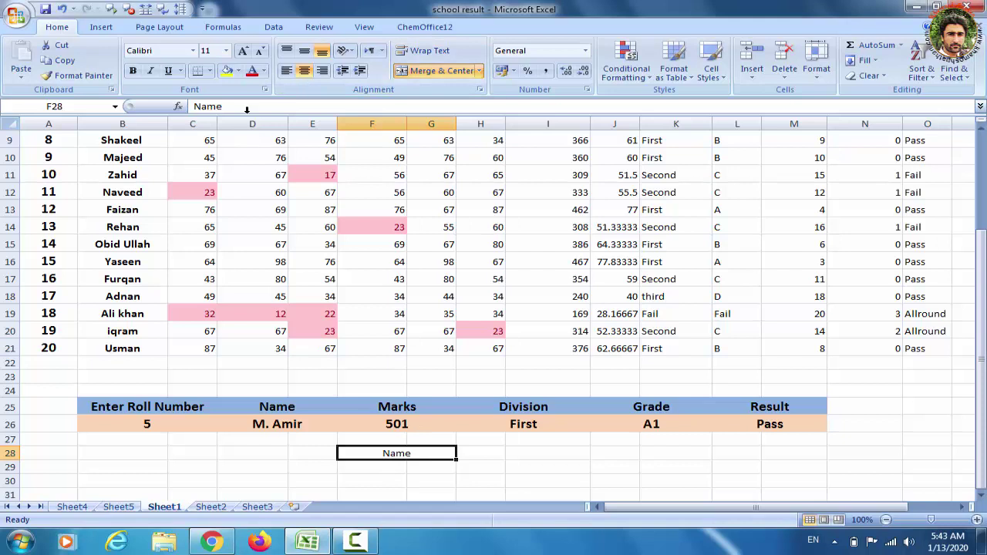
left_click(239, 74)
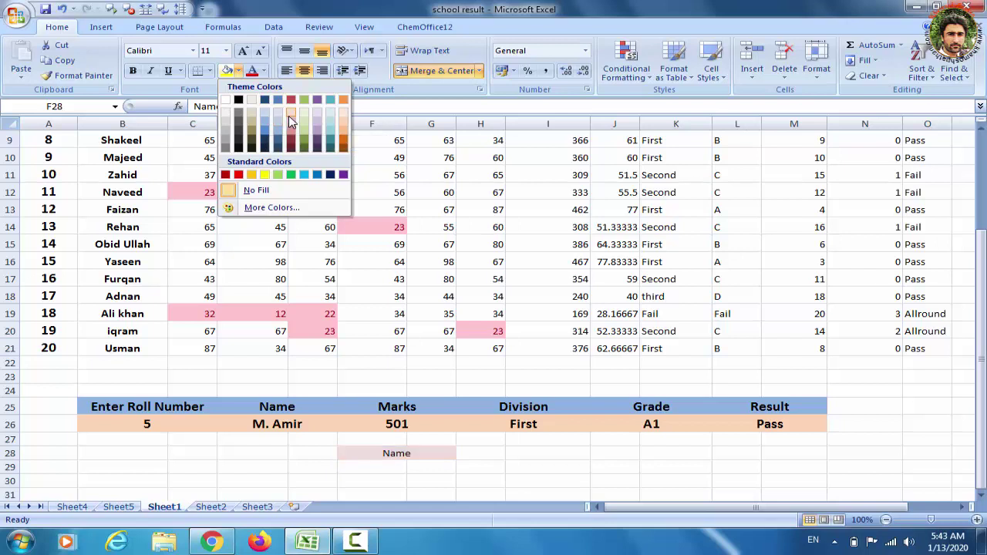
Give the F28:G28 Name label a light pink fill, bold text and font size 12
left_click(292, 122)
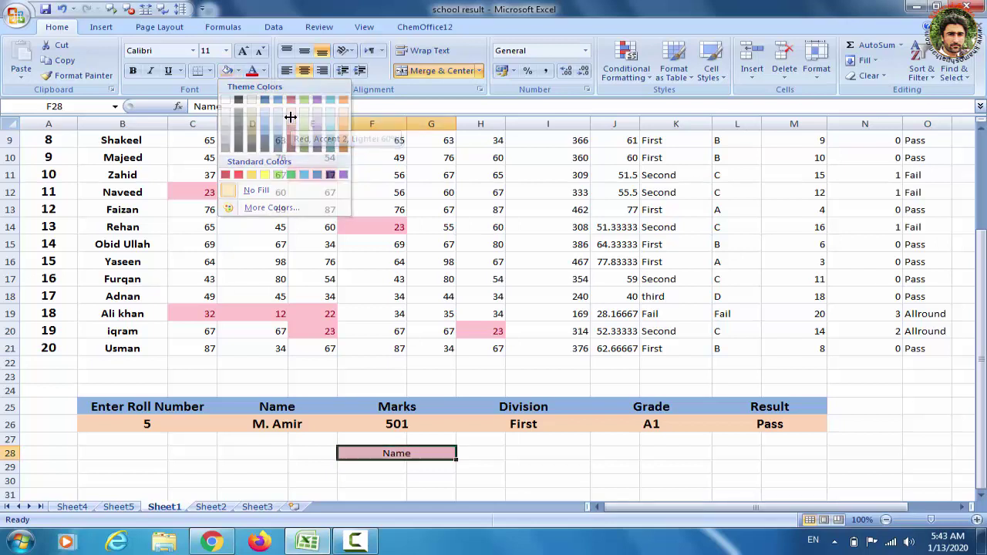
double_click(415, 454)
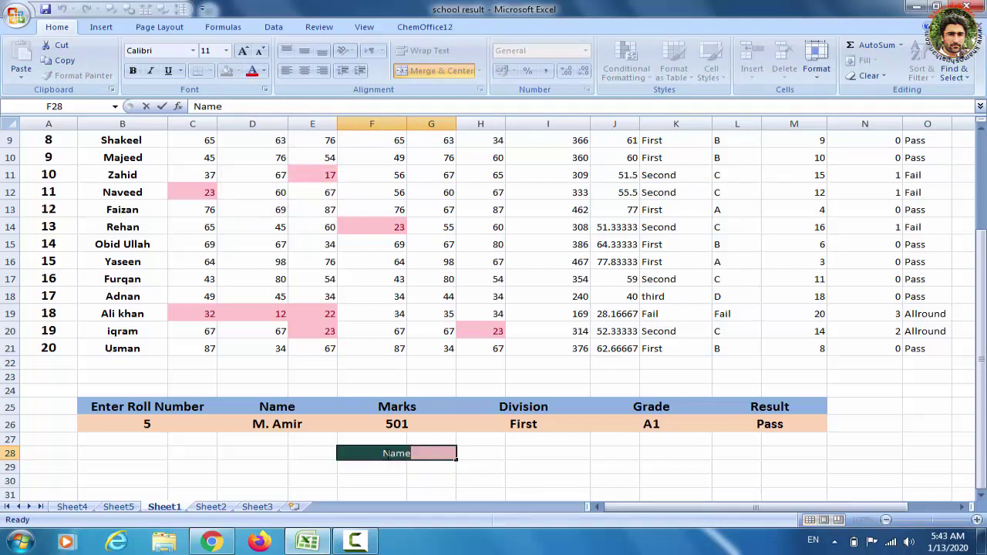
left_click_drag(411, 453, 339, 453)
key("ctrl+b")
left_click(424, 452)
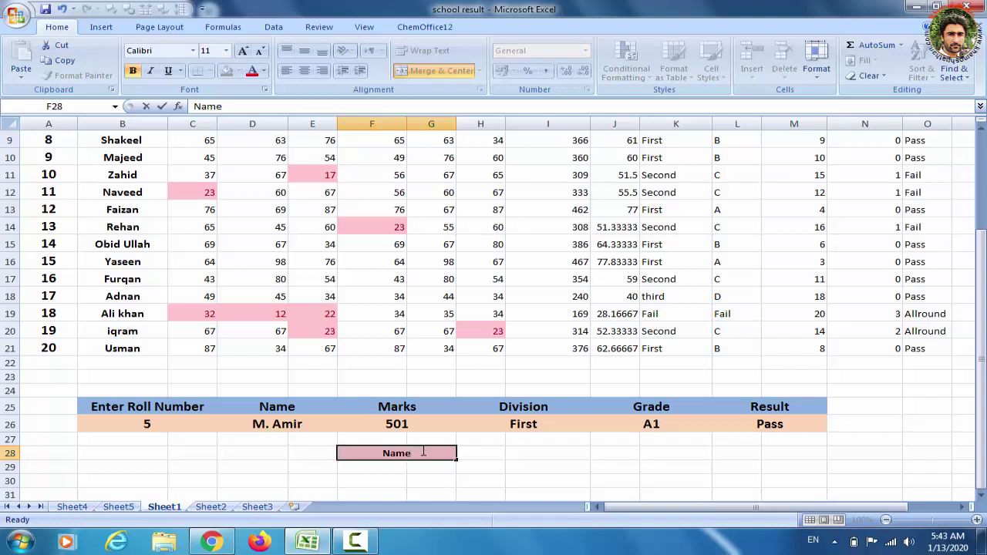
left_click_drag(424, 453, 339, 453)
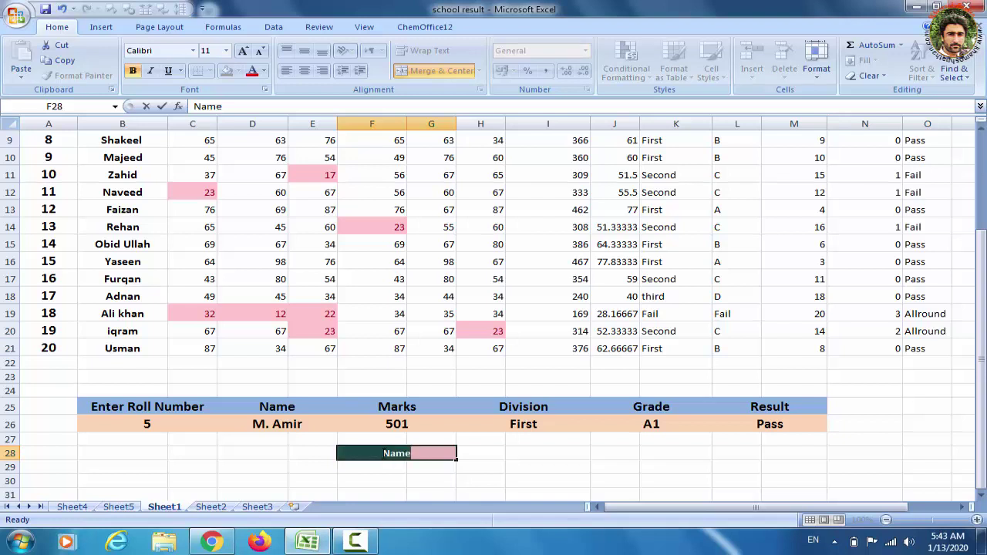
left_click(244, 52)
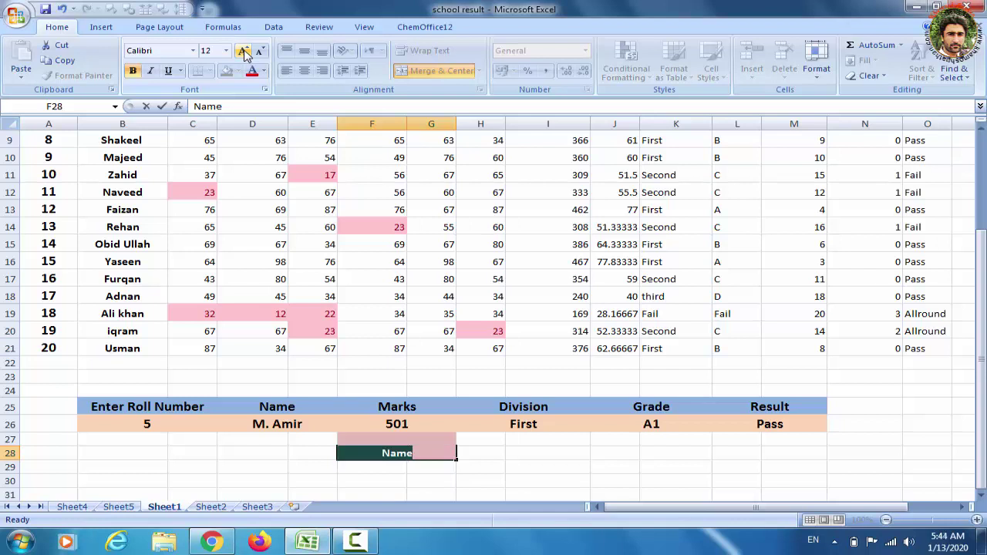
left_click(496, 459)
left_click(485, 449)
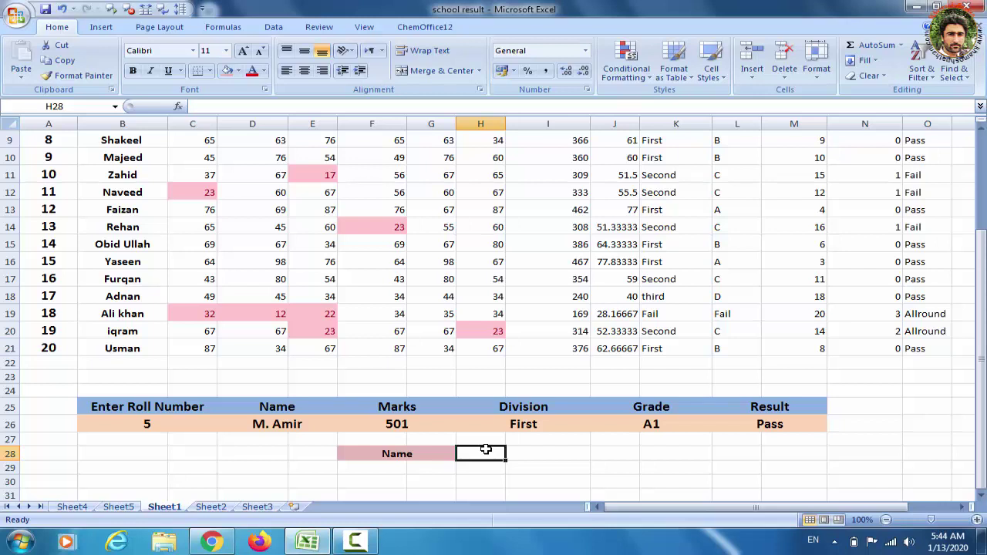
Delete the Name label text from F28 and inspect the Name cell's VLOOKUP formula
left_click(428, 454)
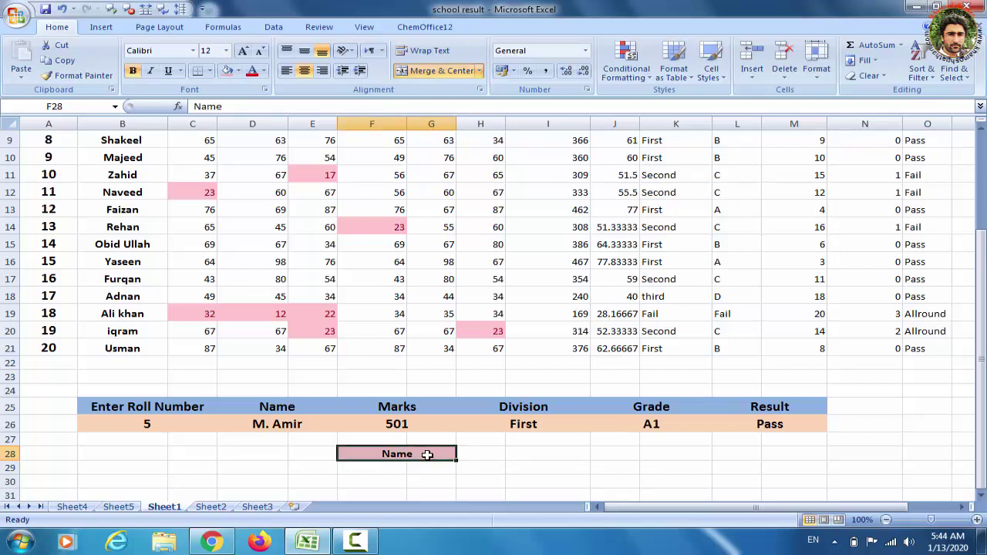
key("BackSpace")
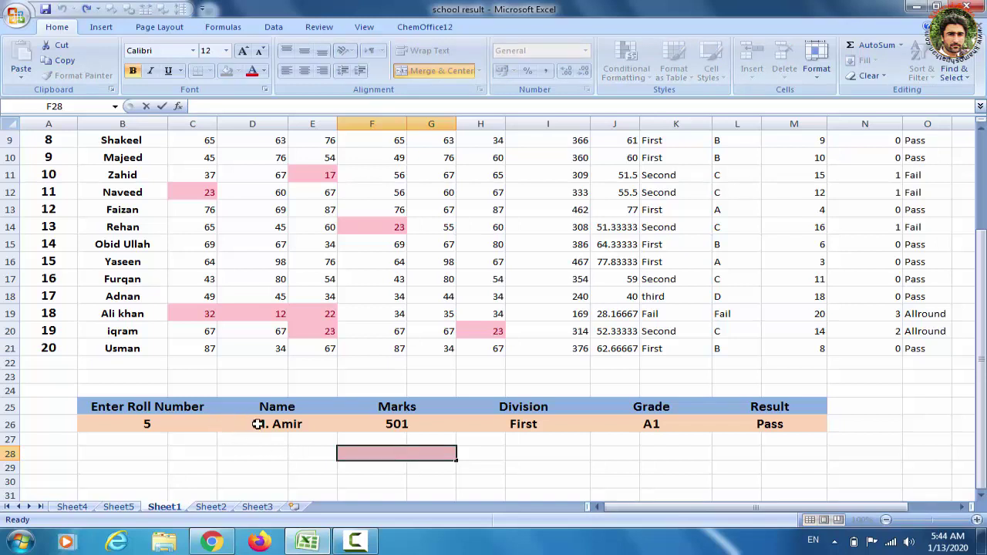
left_click(262, 425)
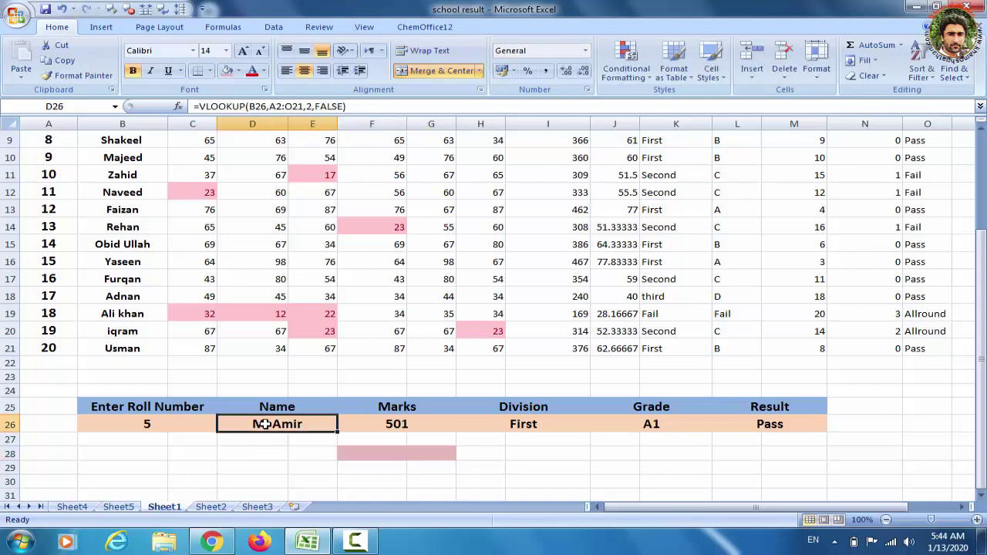
double_click(264, 425)
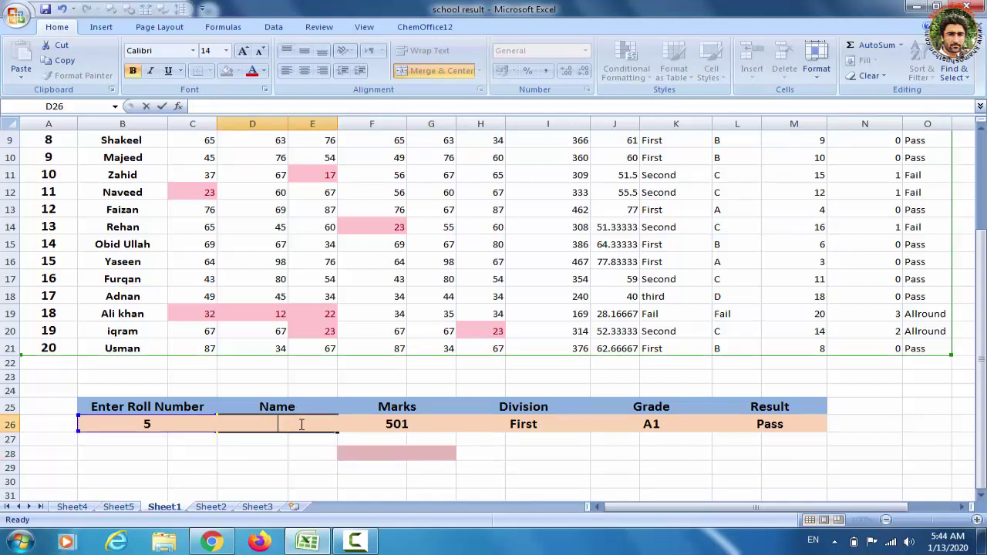
left_click(80, 422)
type("3")
Try roll number 4 in B26, then clear B26 so the lookup row is blank
left_click(154, 423)
key("BackSpace")
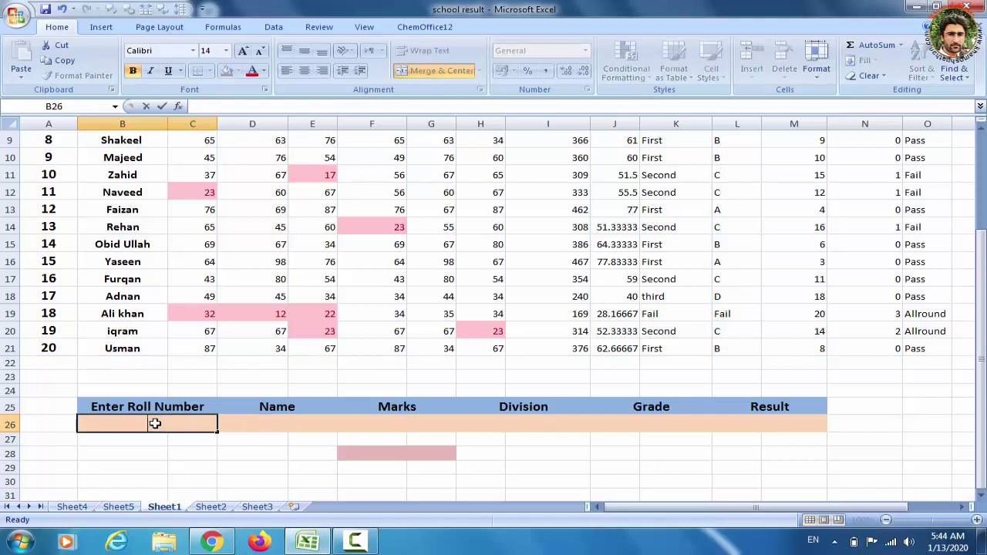
type("4")
key("Return")
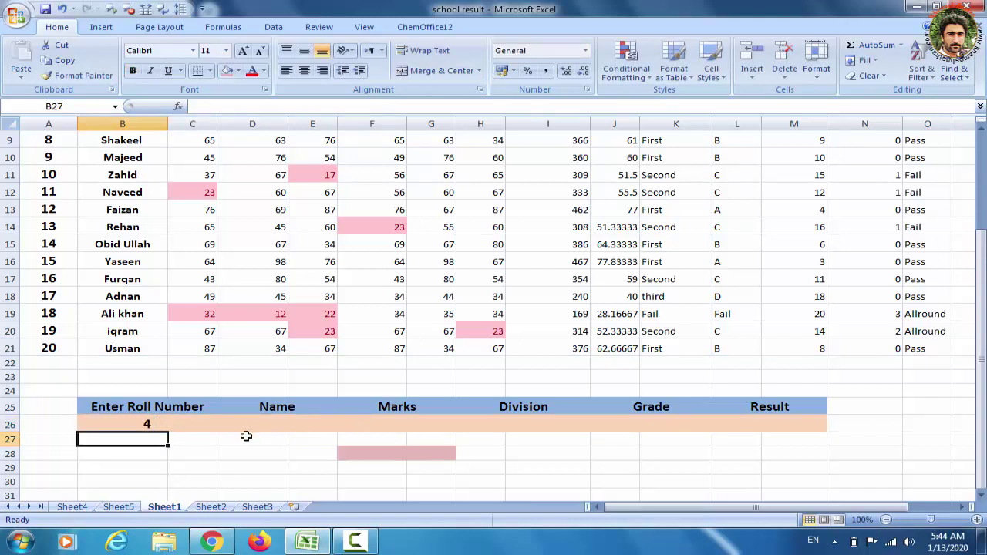
left_click(156, 423)
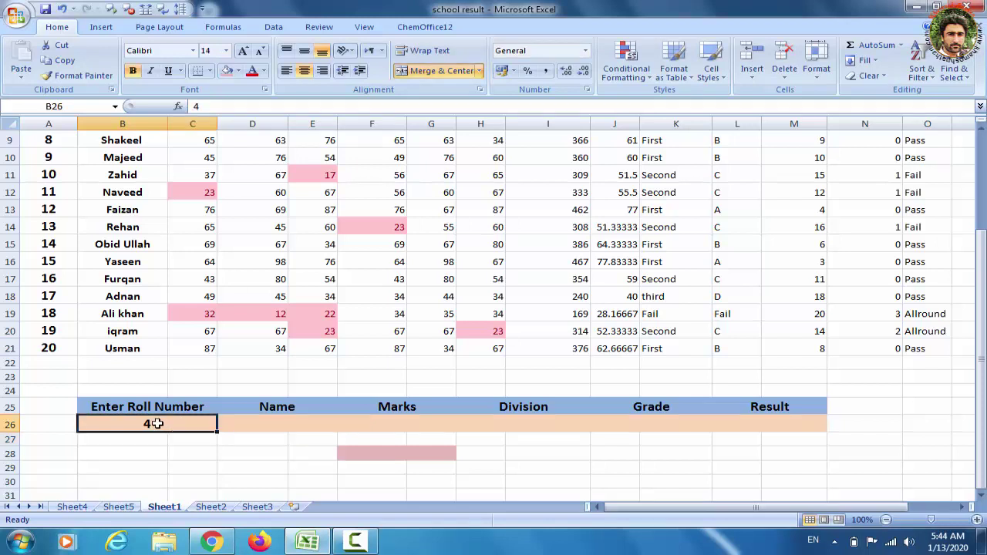
double_click(156, 423)
key("BackSpace")
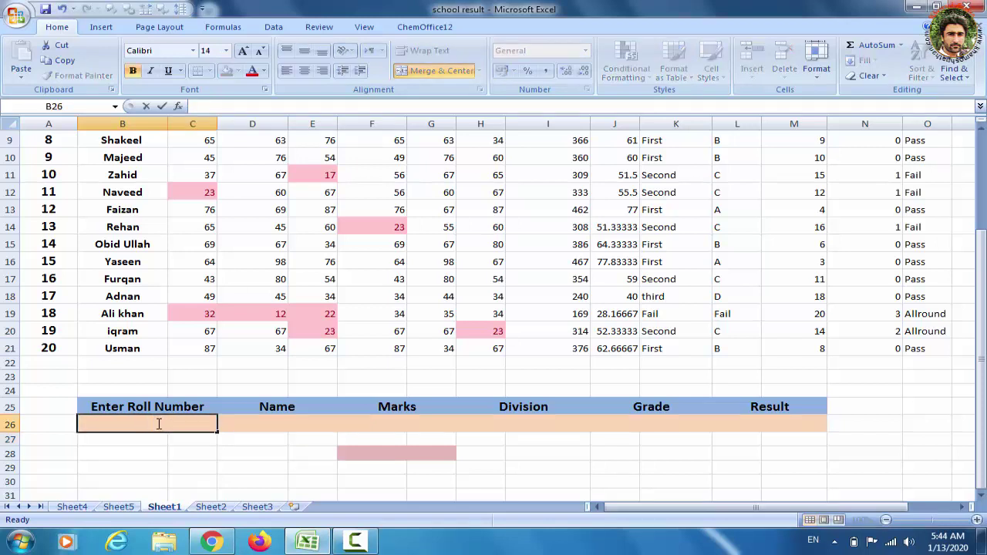
left_click(247, 427)
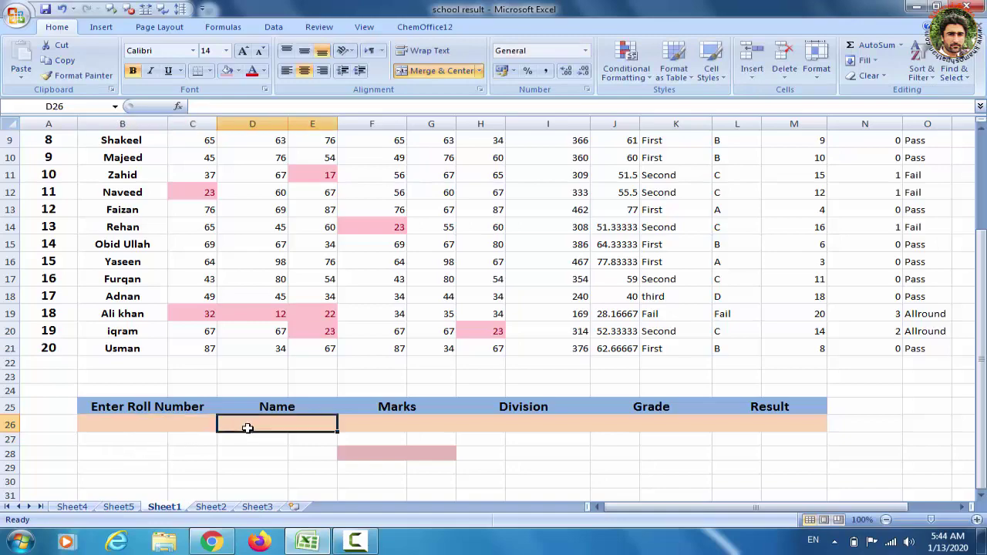
In D26, start the formula =vlookup(B26, with B26 as the lookup value
type("=")
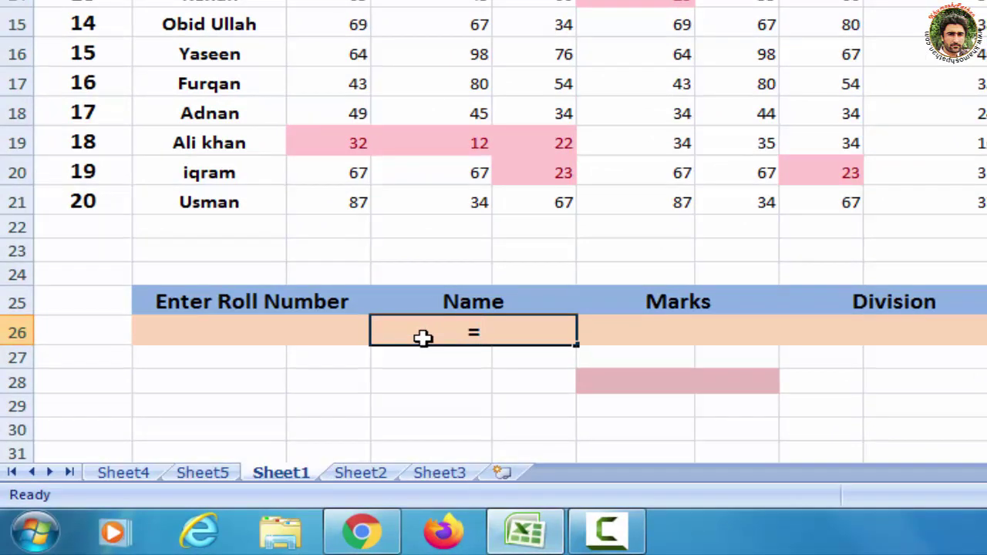
type("vlo")
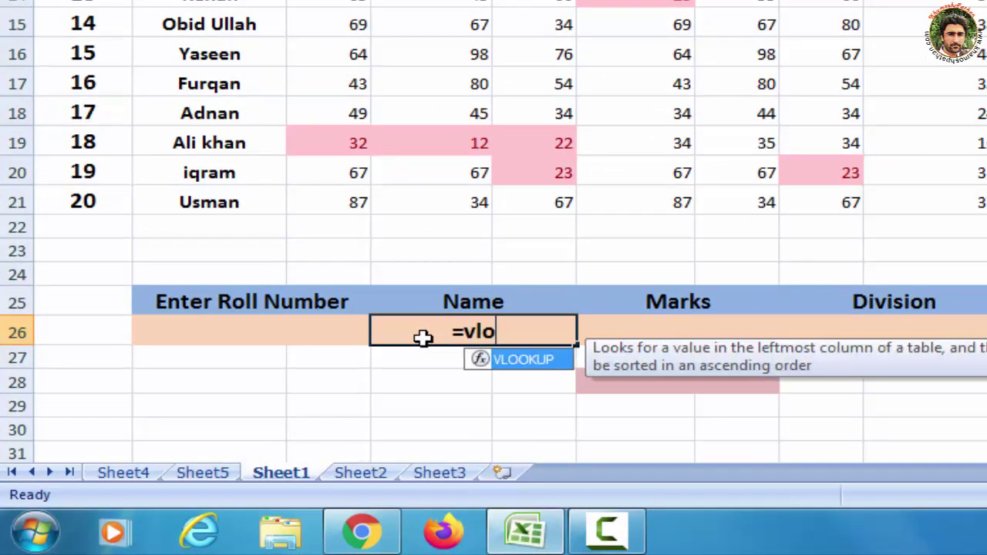
type("okup(")
key("BackSpace")
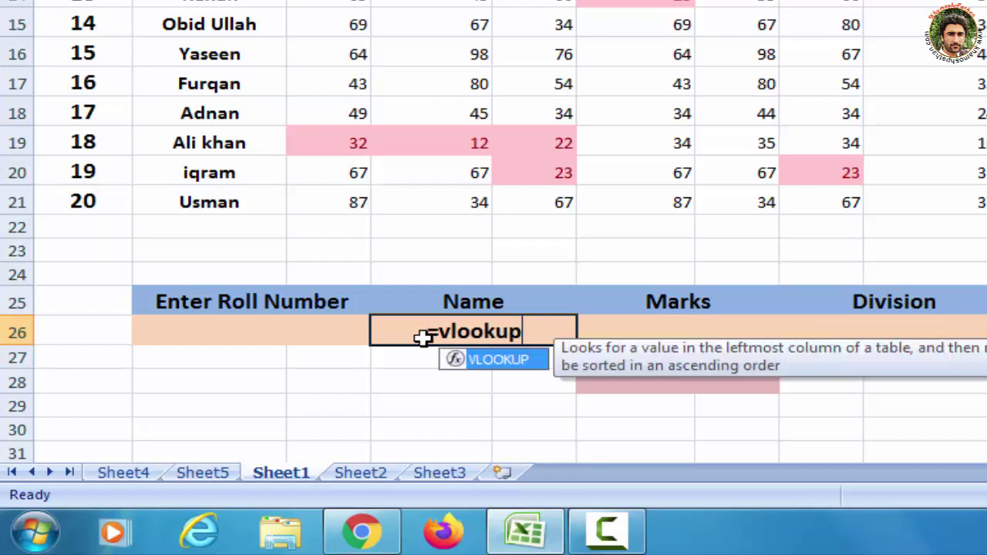
type("(")
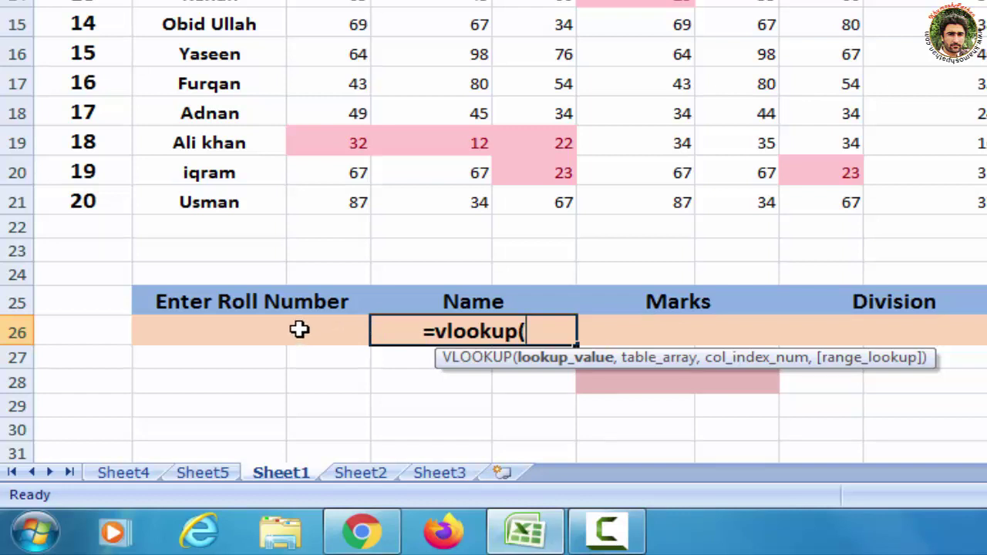
left_click(299, 330)
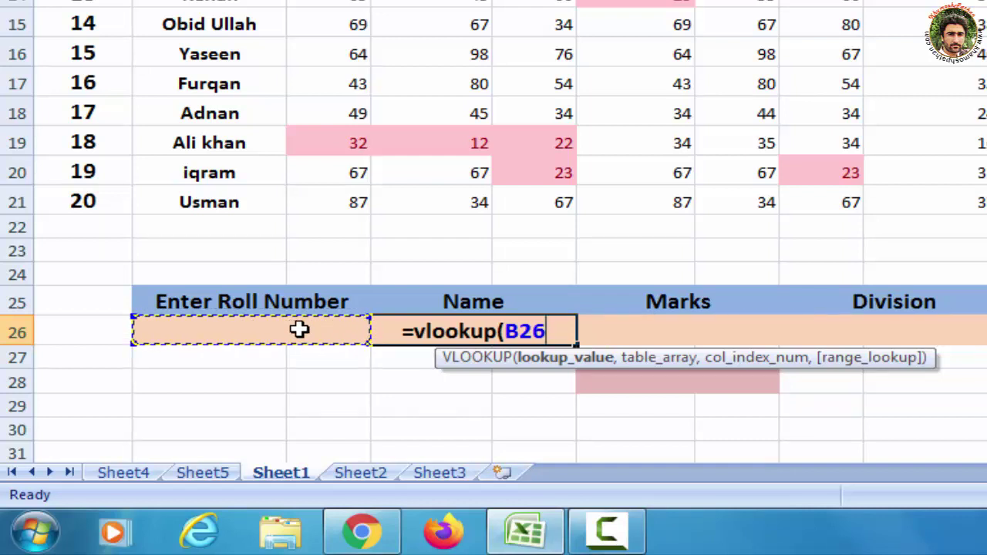
type(",")
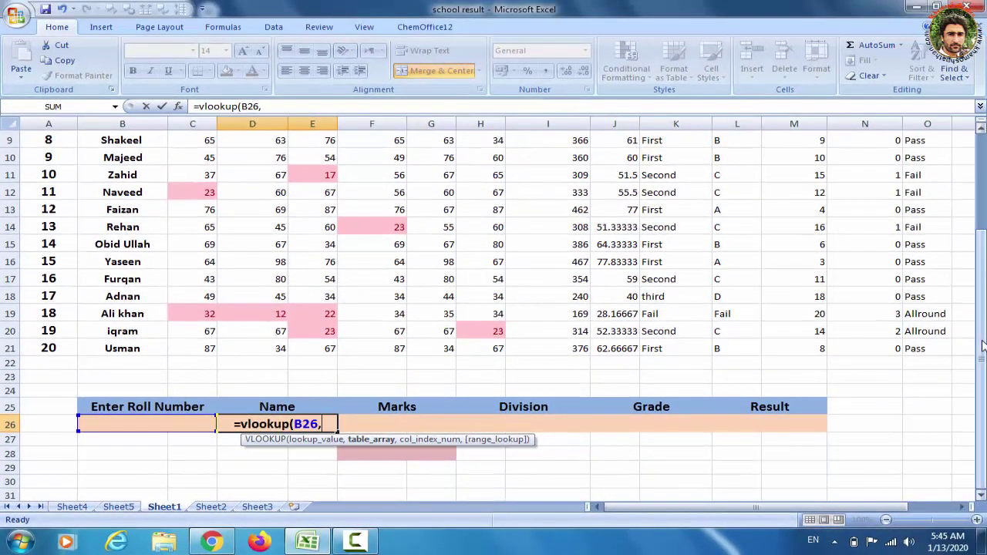
Select A2:O21 as the table array so the formula reads =vlookup(B26,A2:O21
left_click_drag(983, 347, 979, 200)
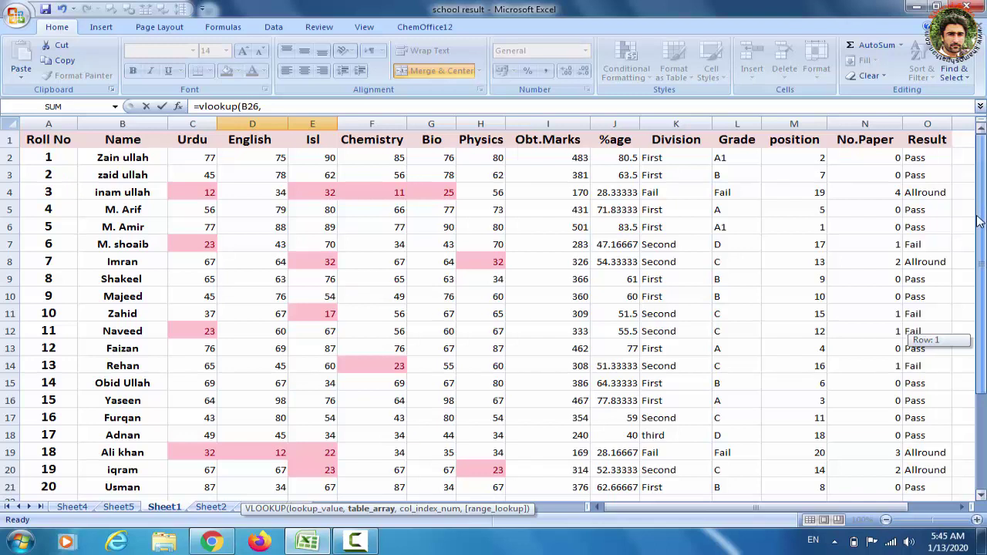
mouse_move(978, 226)
left_mouse_down()
mouse_move(977, 335)
mouse_move(976, 230)
left_mouse_up()
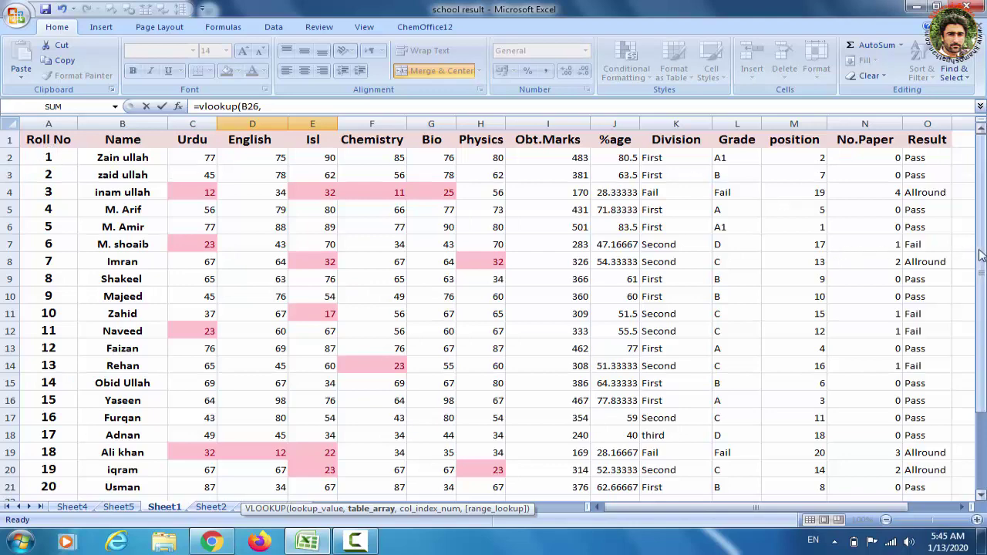
left_click_drag(981, 286, 982, 362)
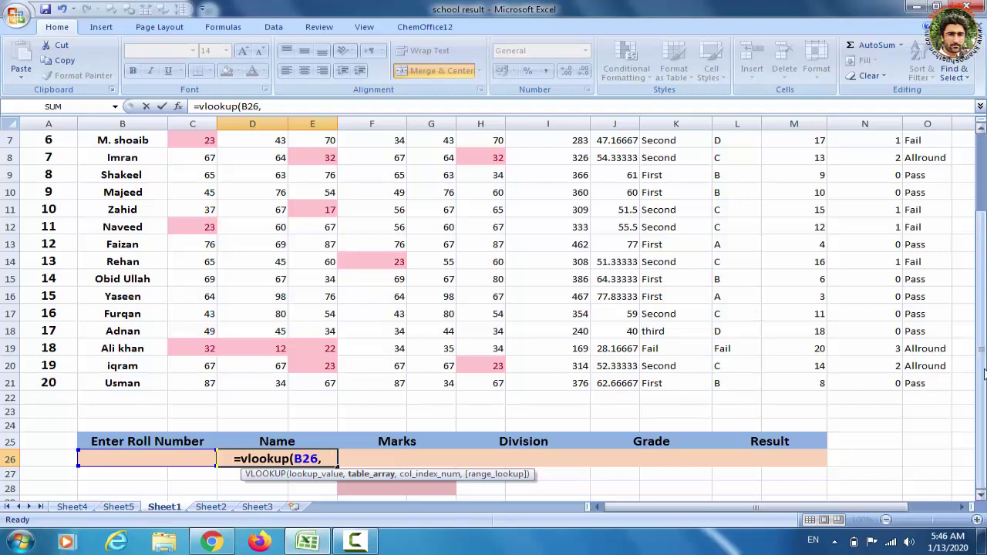
left_click_drag(984, 373, 976, 278)
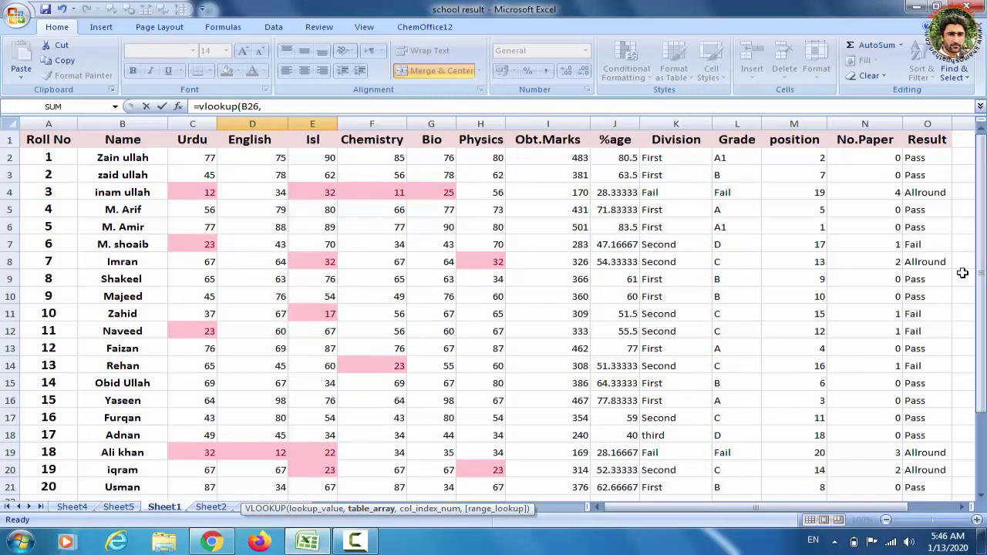
left_click(52, 158)
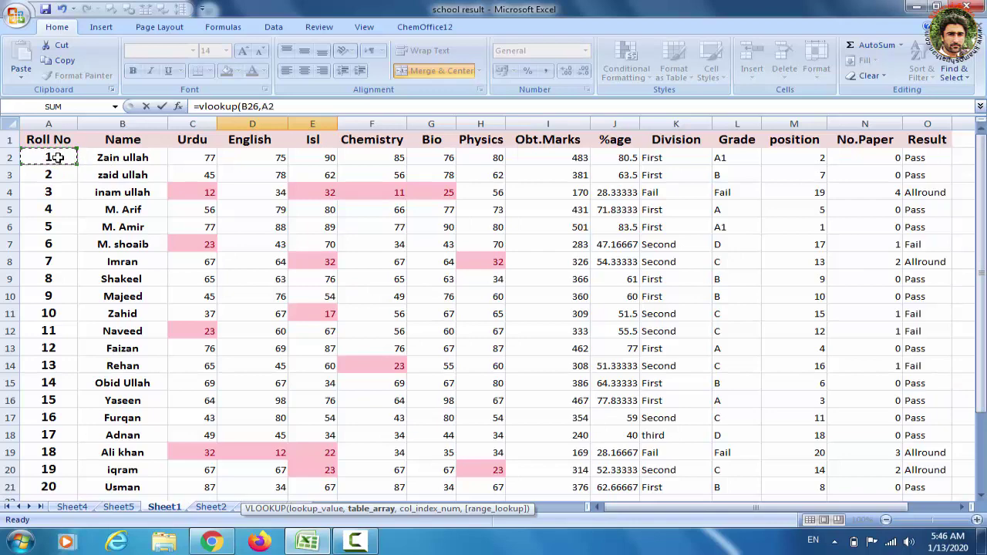
mouse_move(51, 159)
left_mouse_down()
mouse_move(913, 366)
mouse_move(910, 492)
left_mouse_up()
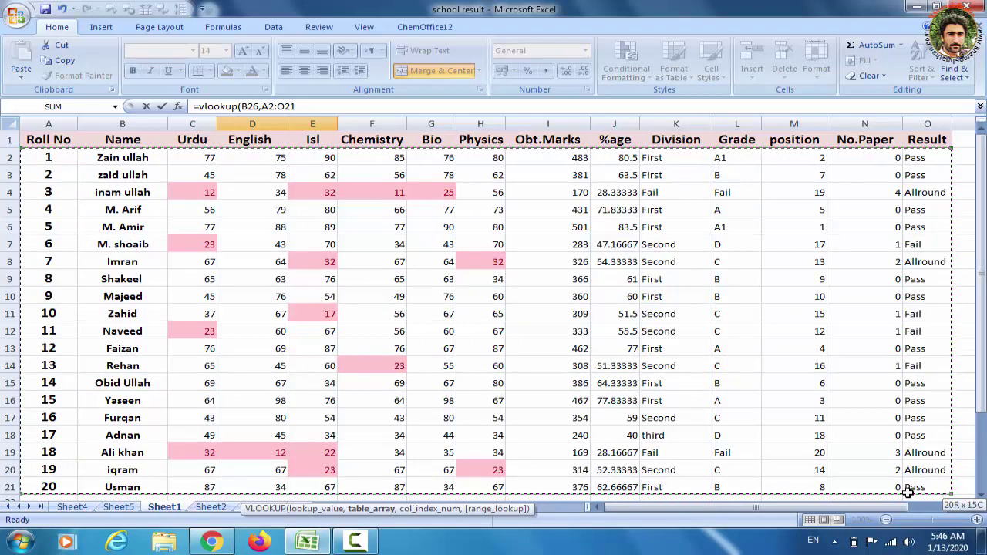
left_click_drag(910, 492, 909, 491)
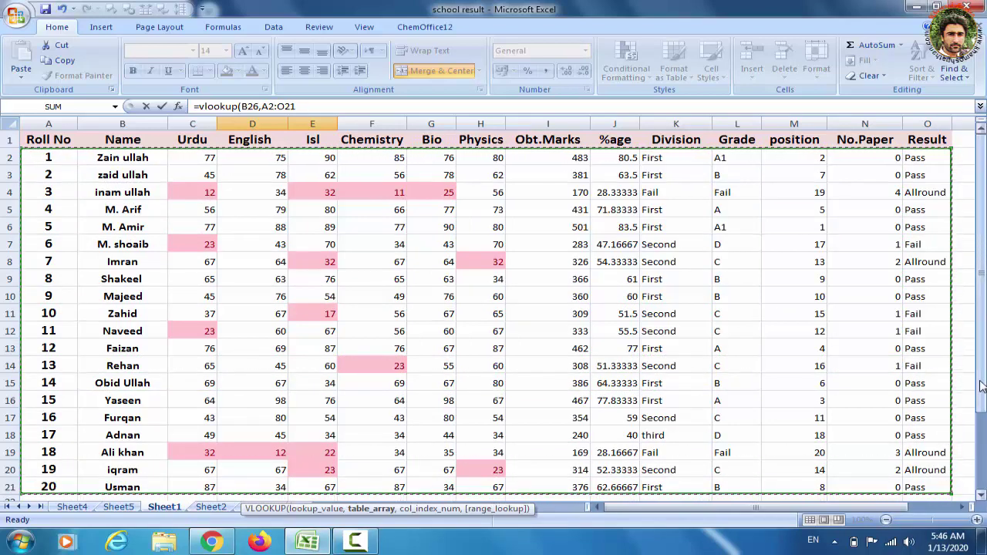
left_click_drag(984, 388, 983, 403)
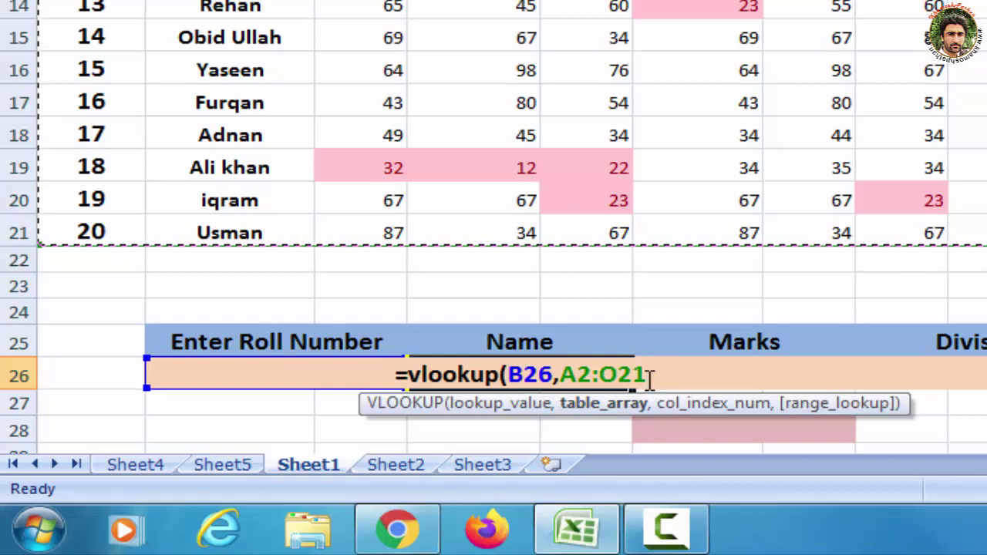
Complete the Name formula as =vlookup(B26,A2:O21,2,false) and enter it
type(",")
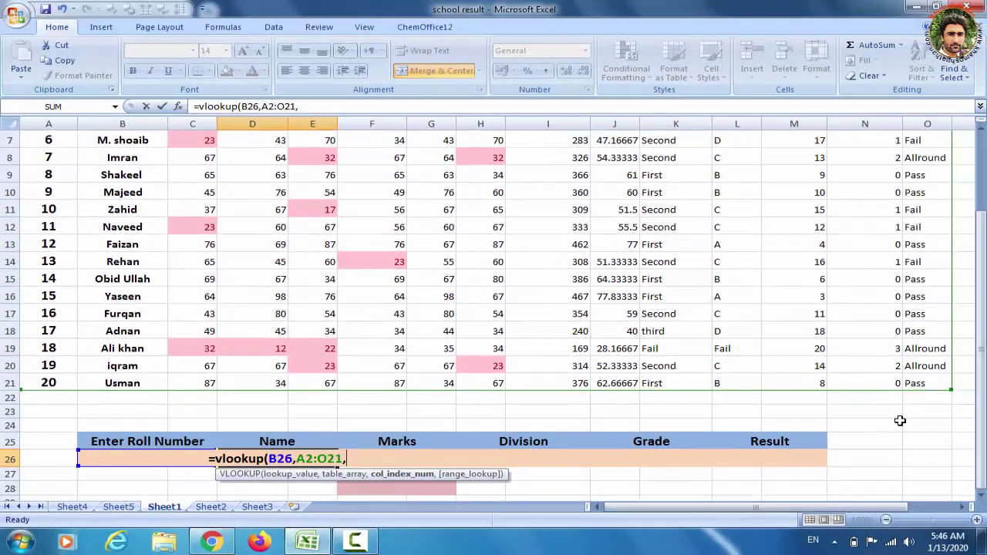
left_click_drag(980, 328, 972, 166)
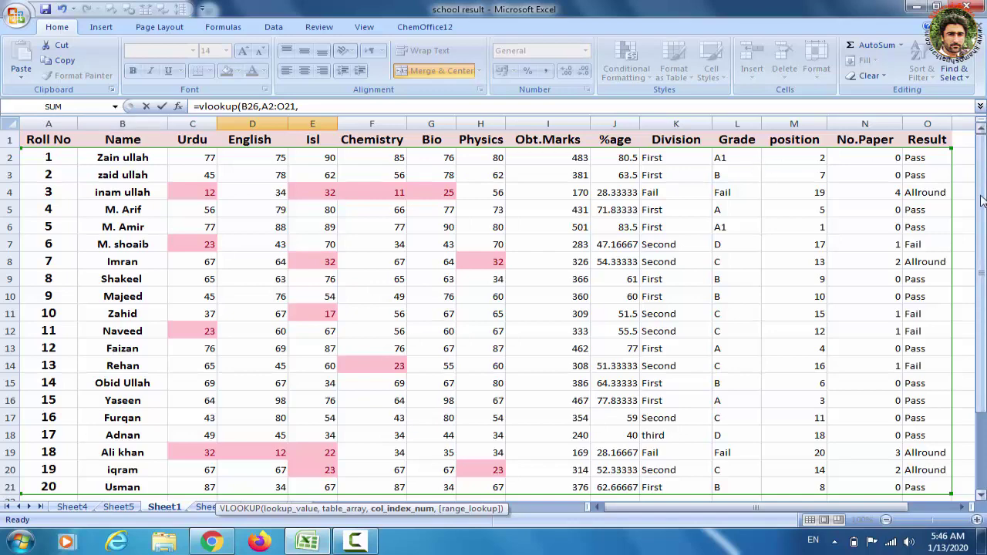
left_click_drag(983, 201, 982, 224)
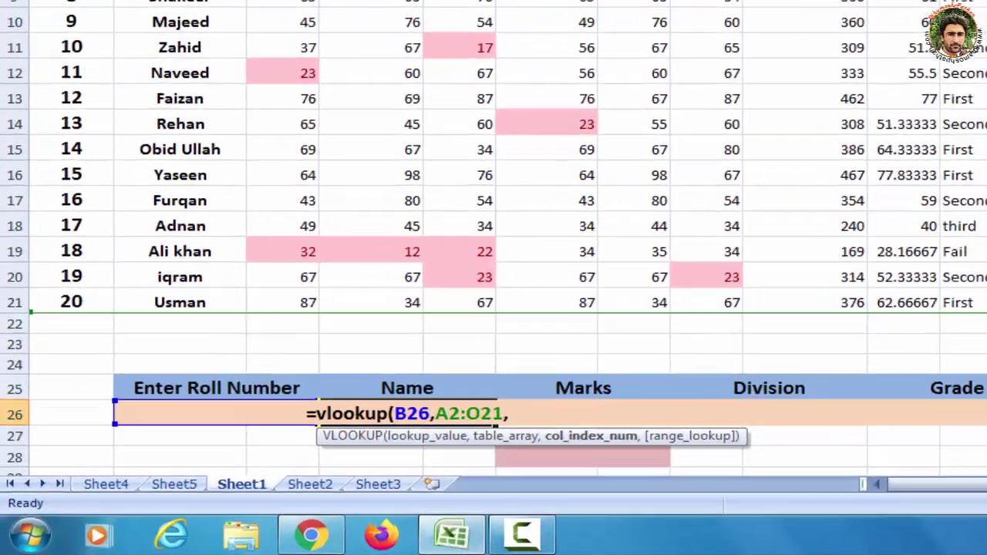
type("2")
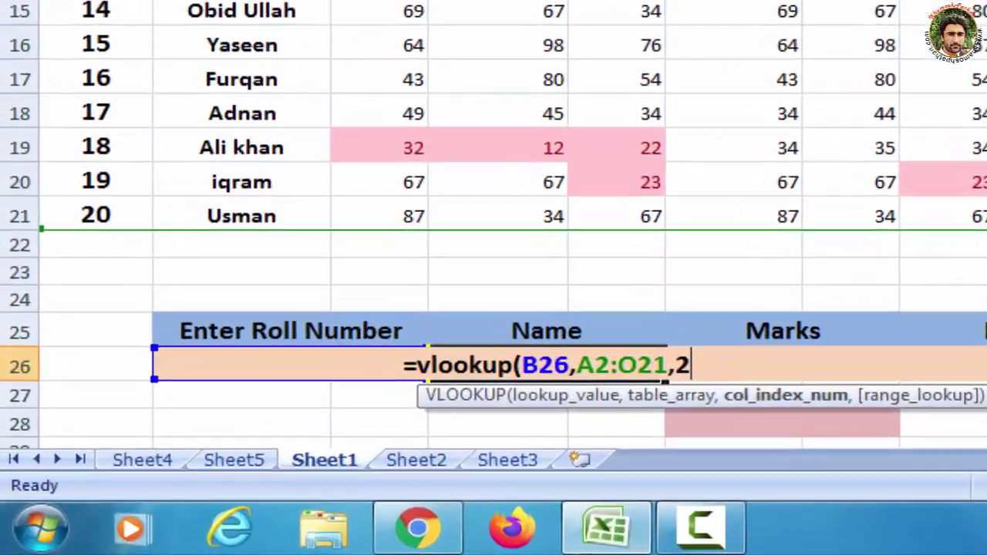
type(",")
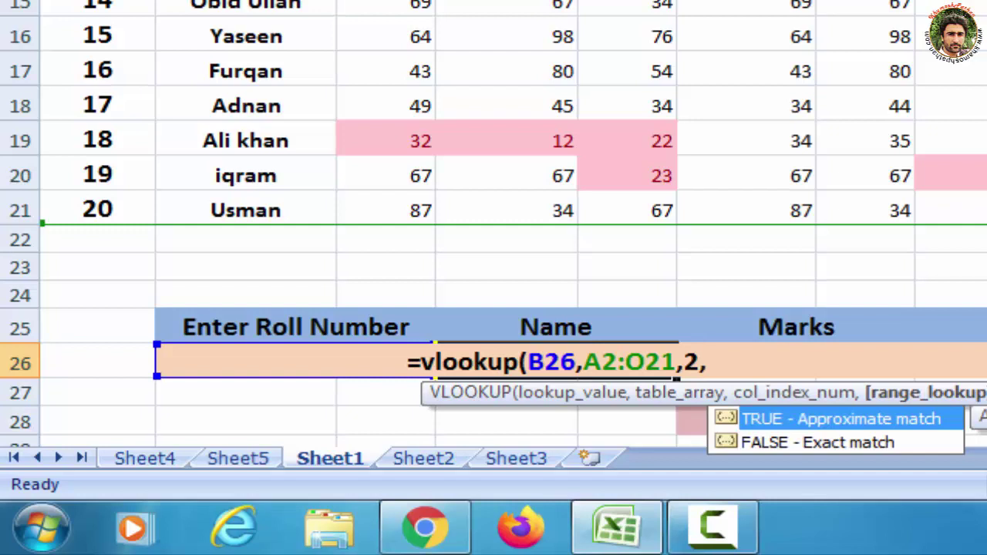
type("fal")
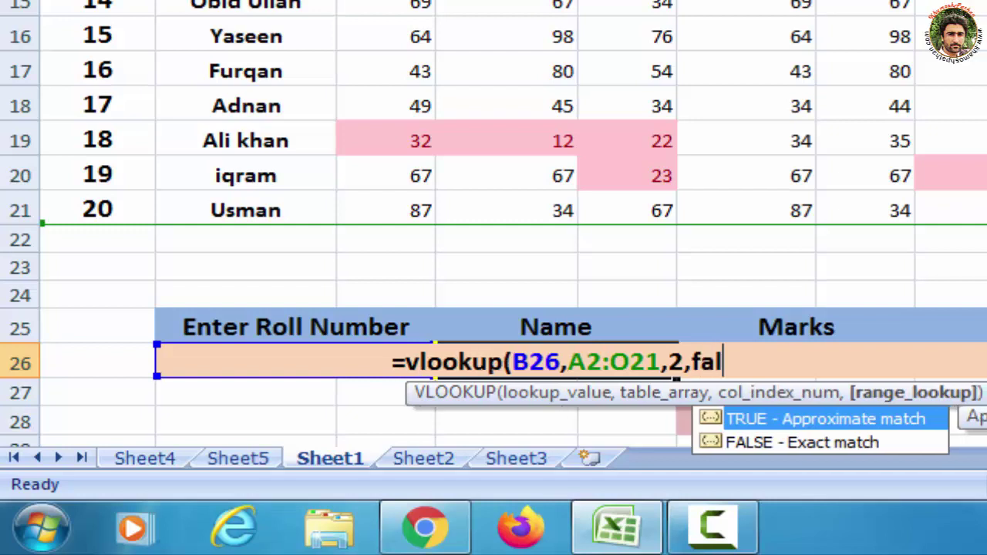
type("se")
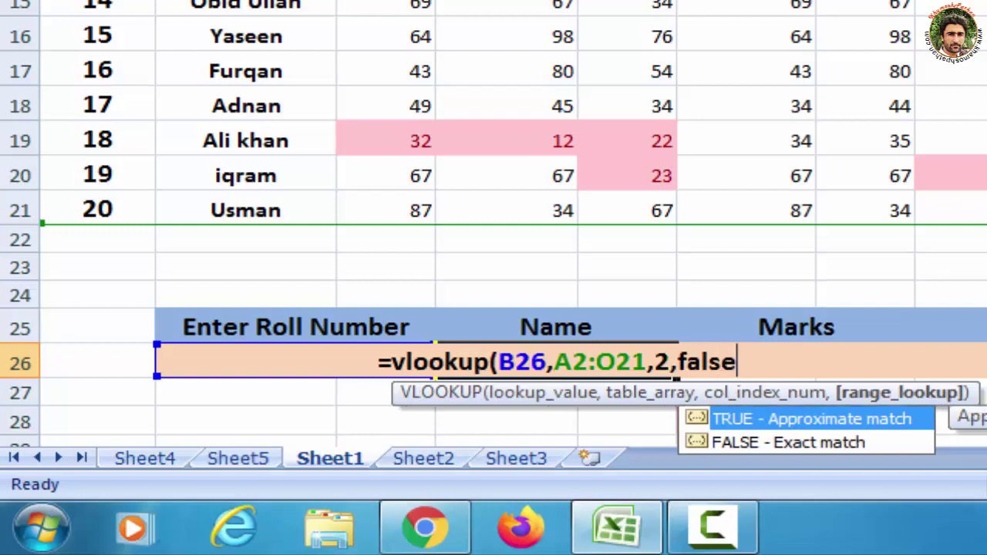
type(")")
key("Return")
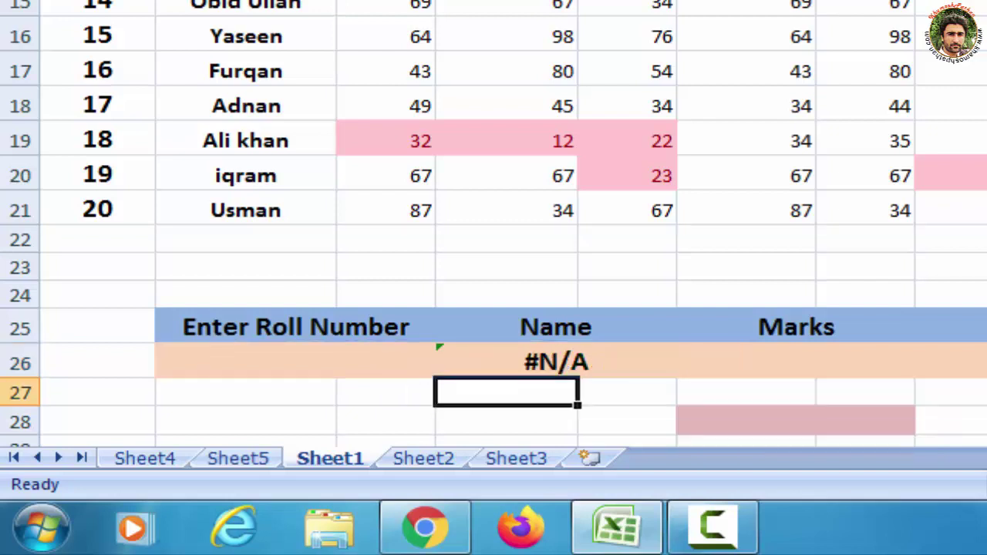
Enter =vlookup(B26,A2:O21,9,false) in the Marks cell
left_click(848, 365)
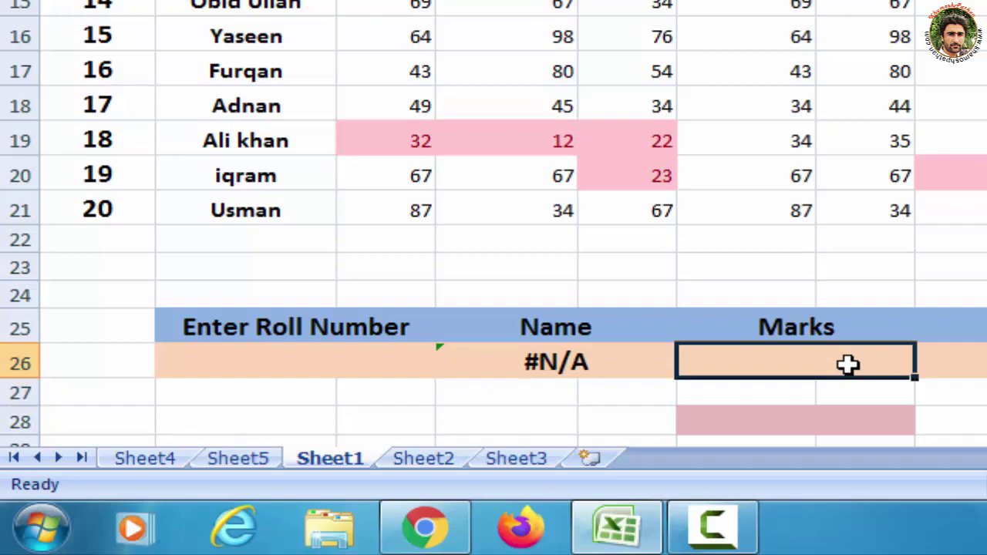
type("=")
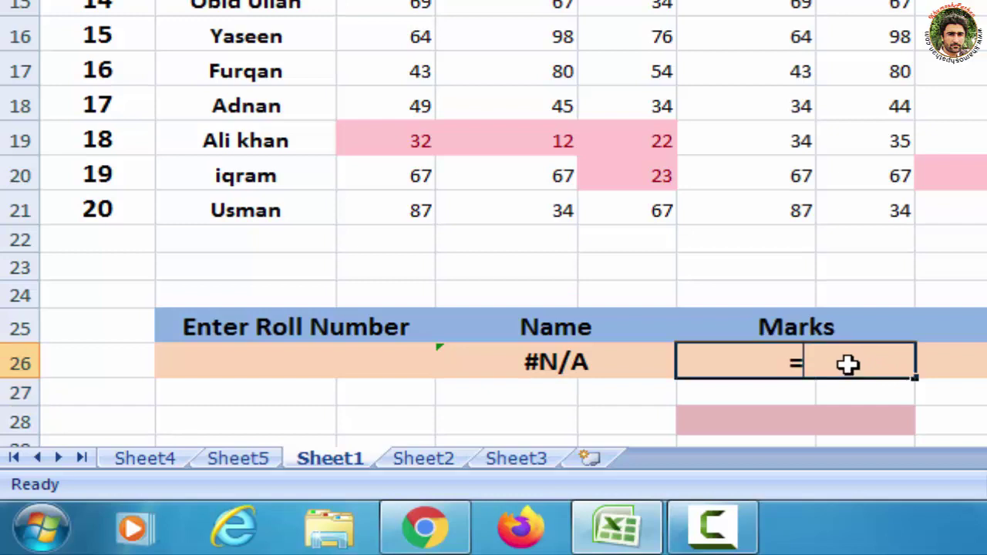
type("vlo")
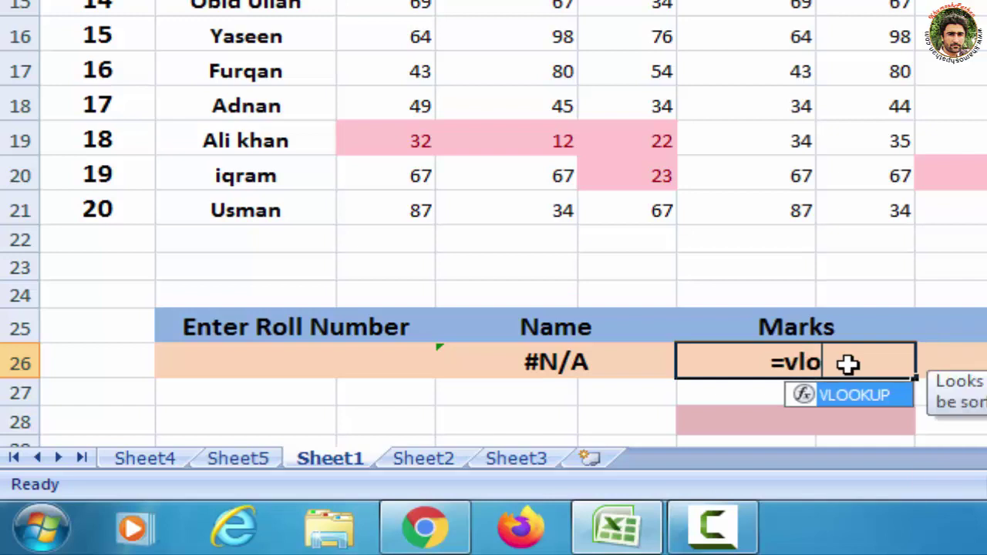
type("okup")
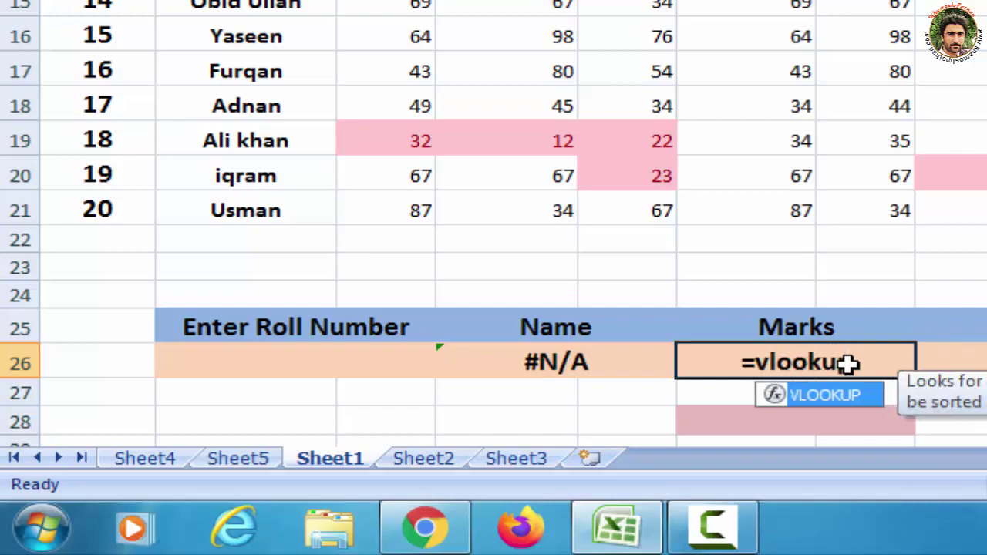
type("(")
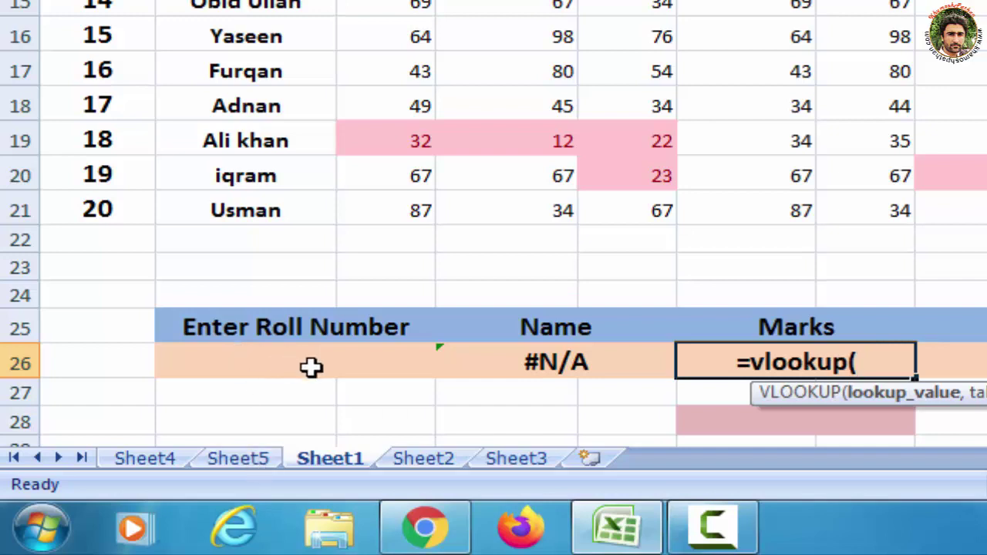
type("b")
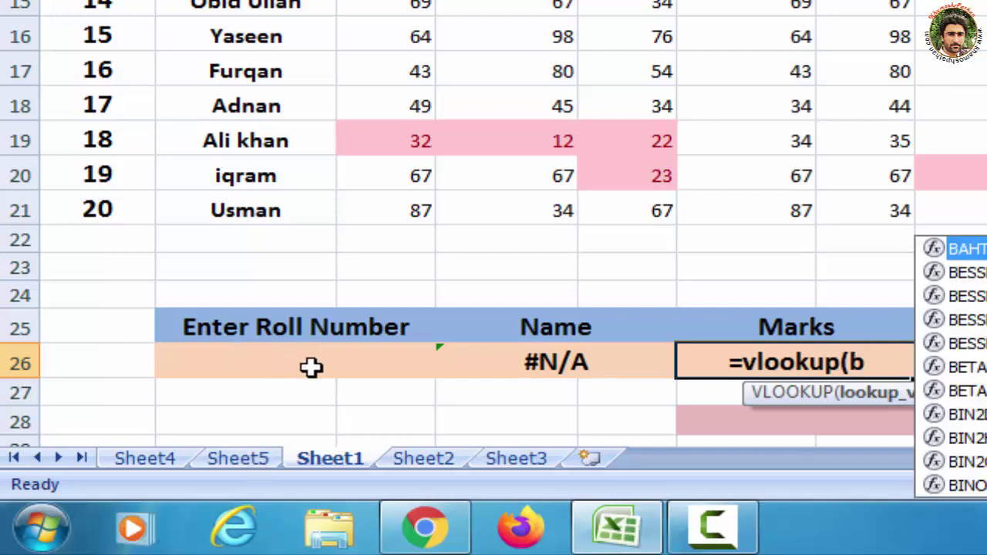
type("26")
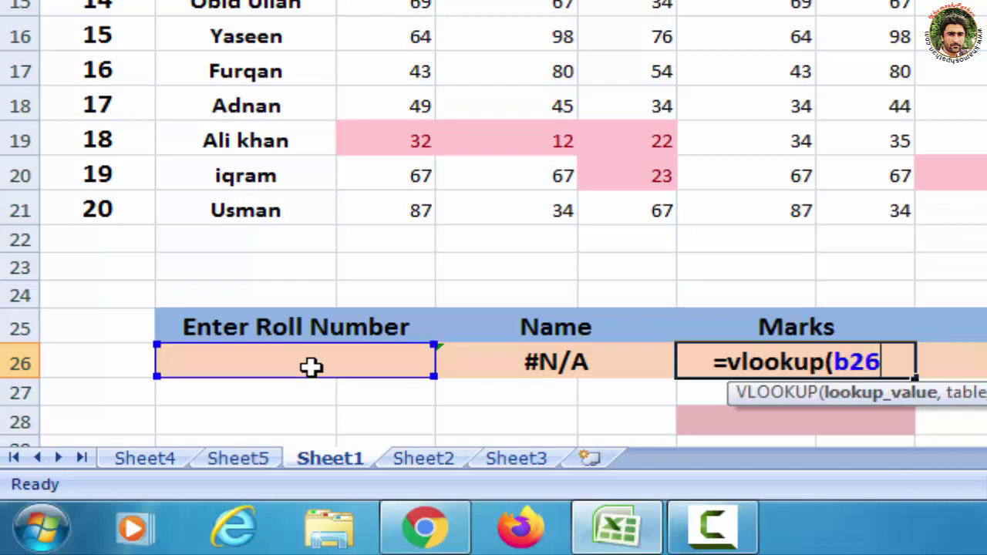
type(",")
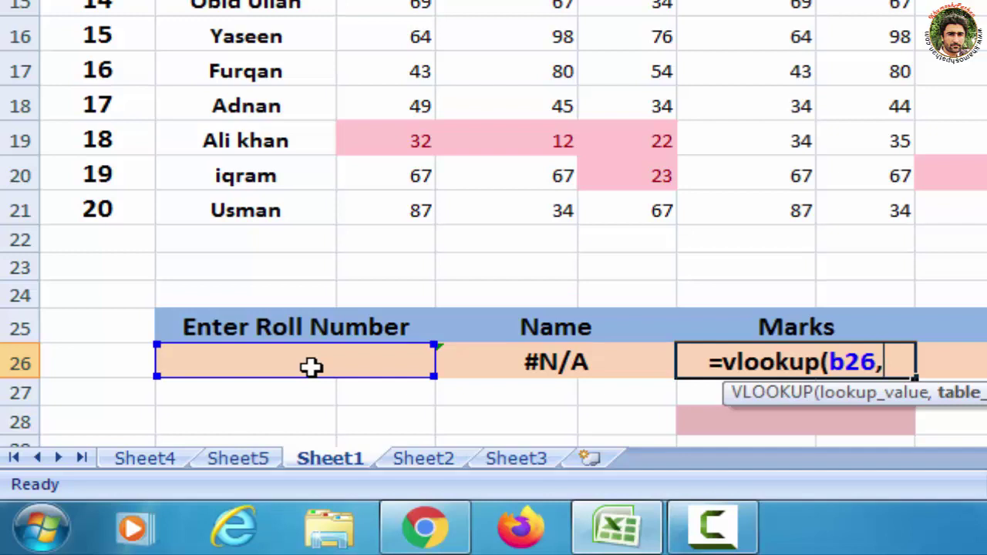
type("a2")
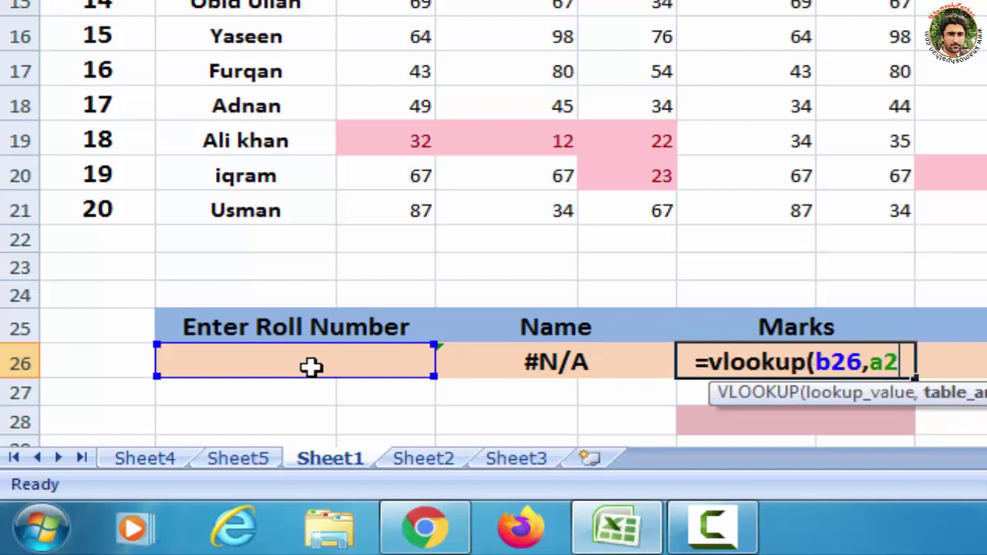
type(":")
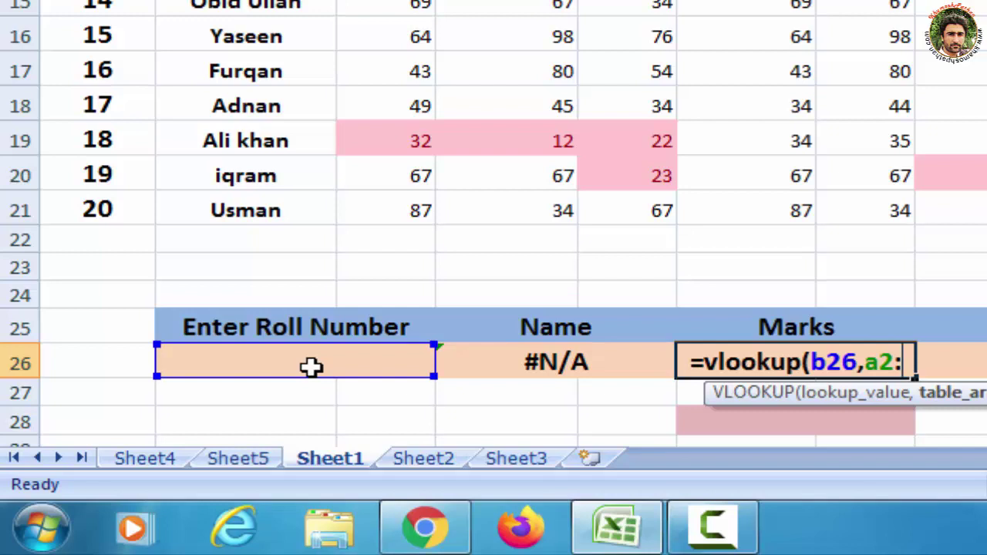
type("o2")
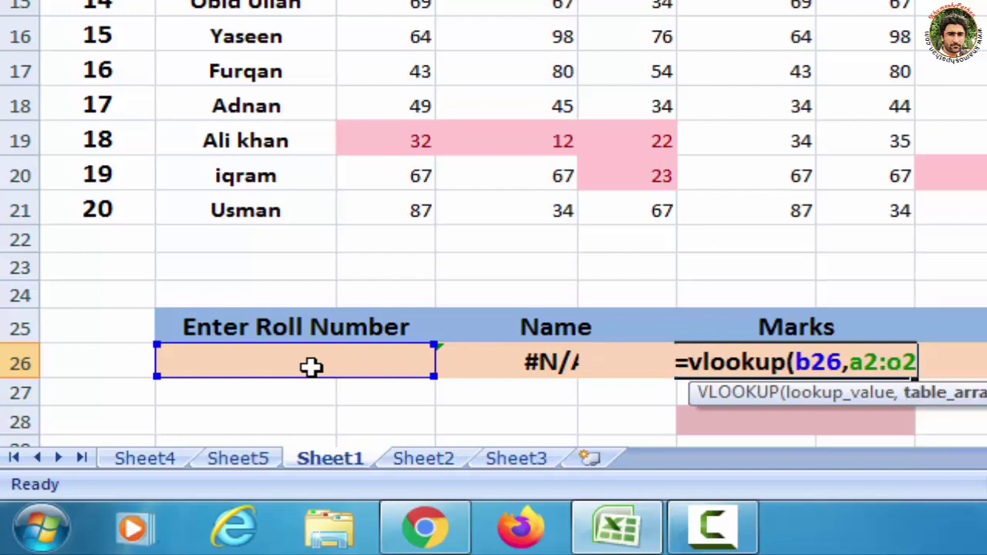
type("1,")
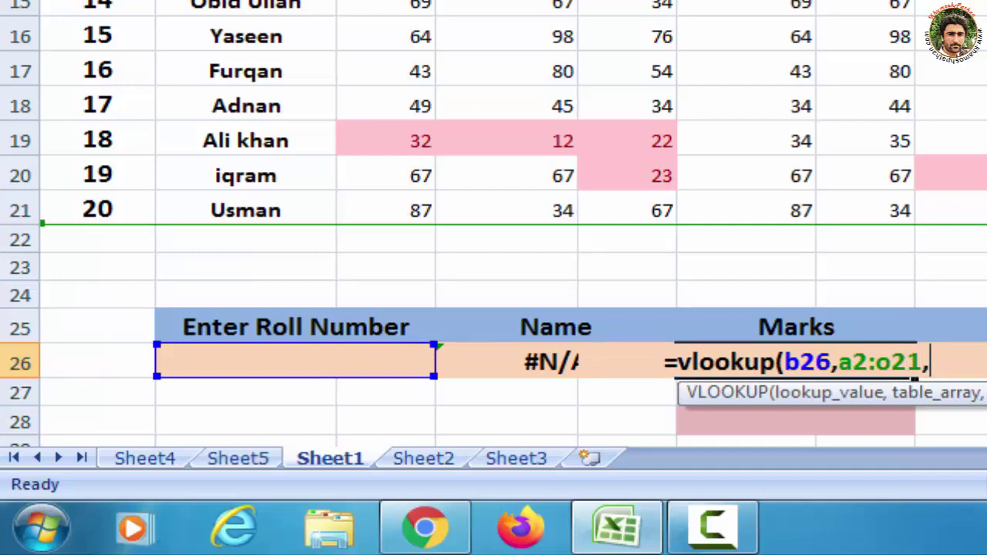
scroll(493, 231, "up", 2)
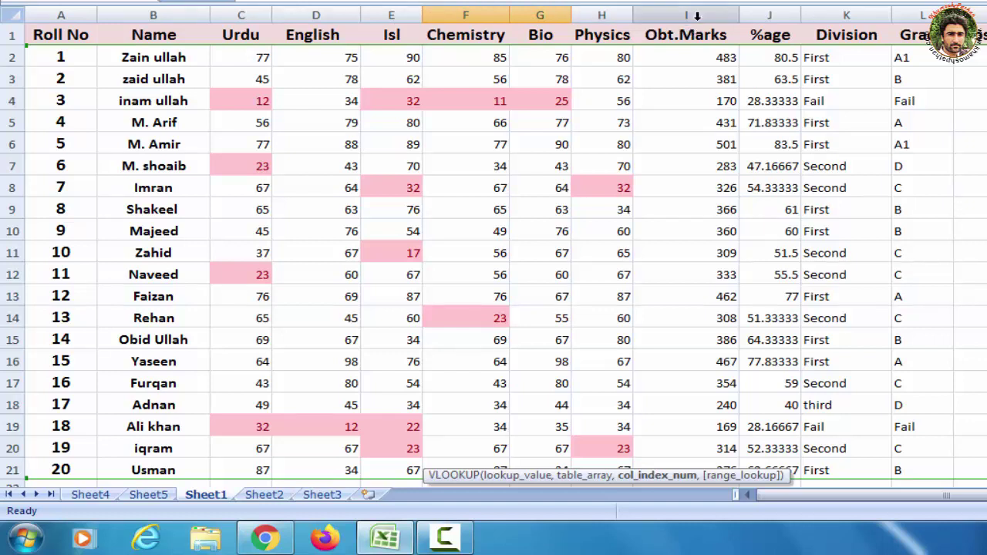
scroll(494, 255, "down", 1)
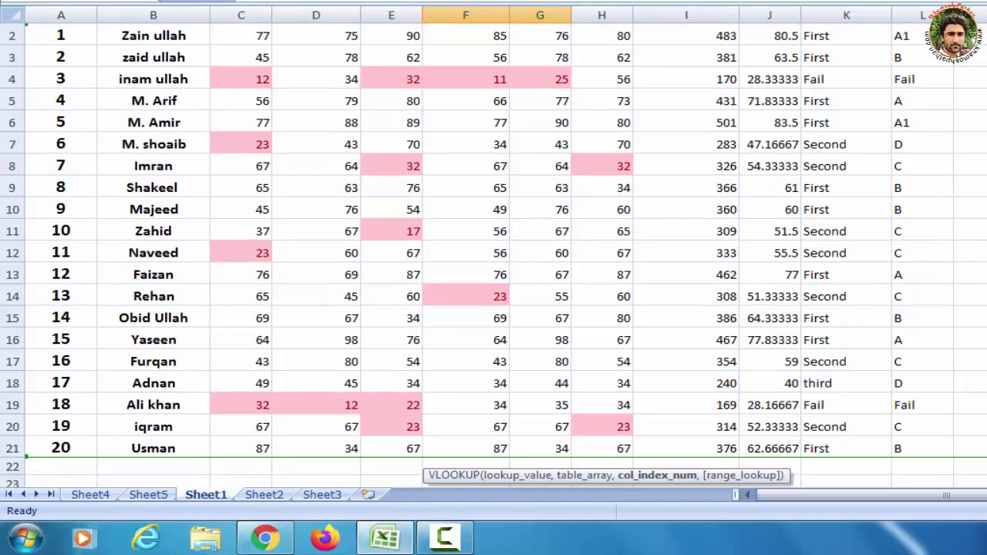
scroll(493, 254, "down", 1)
scroll(494, 254, "down", 1)
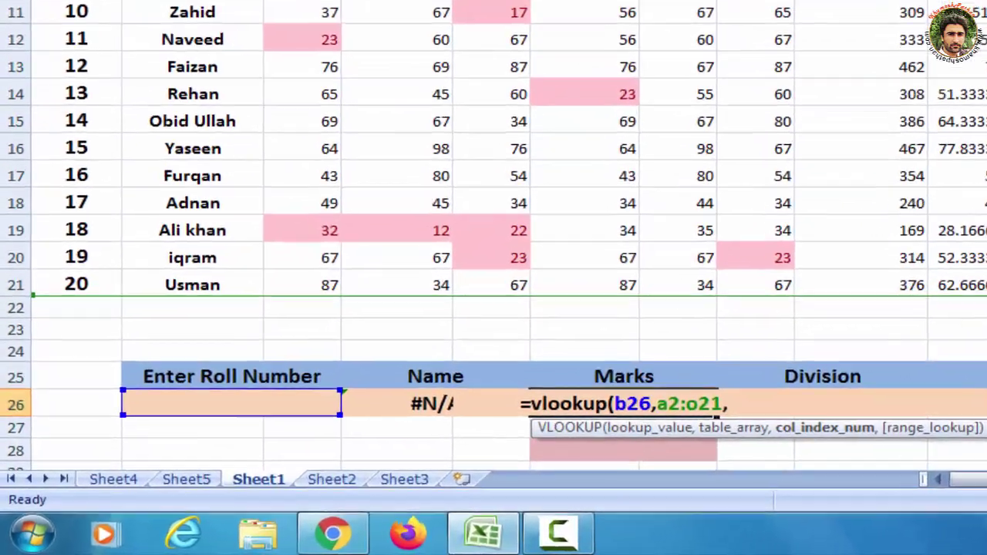
type("9")
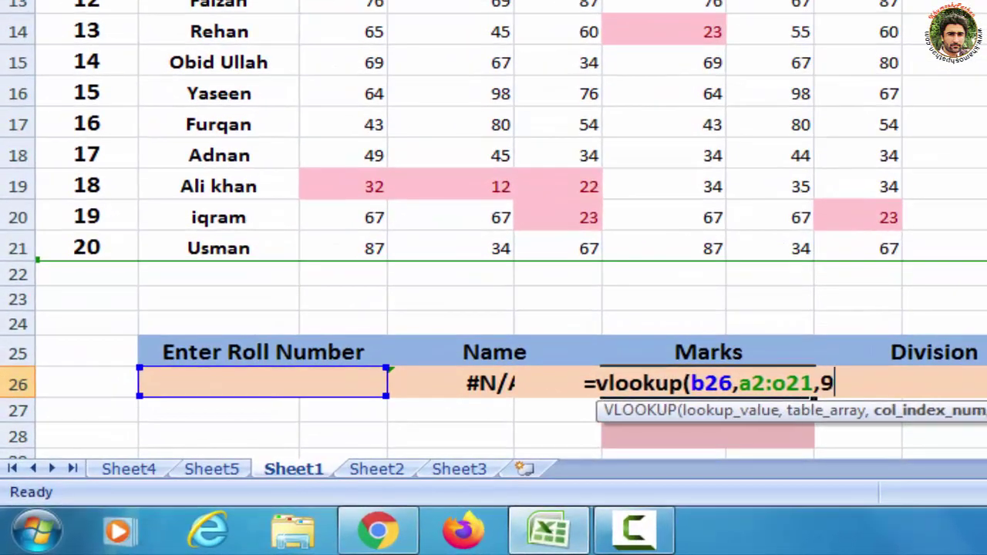
type(",")
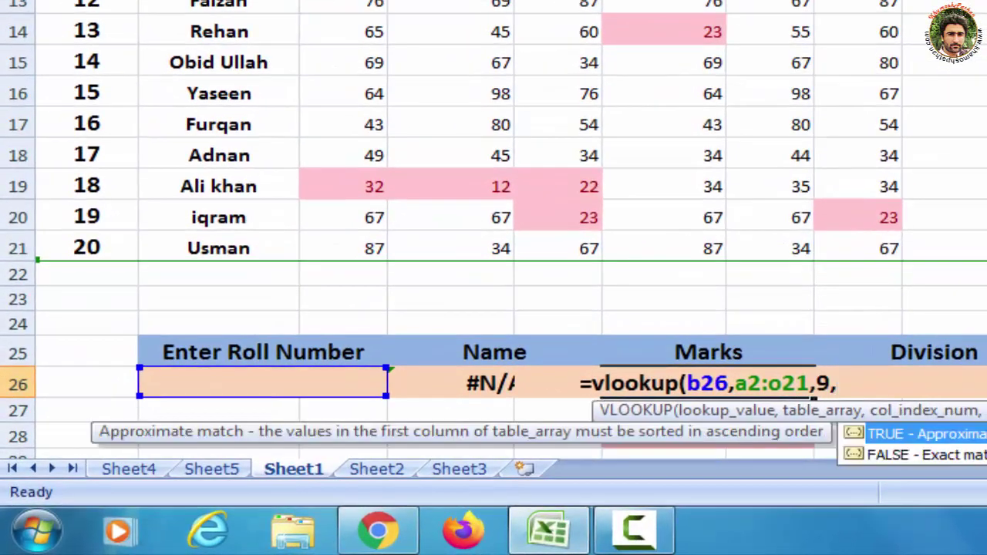
type("fa")
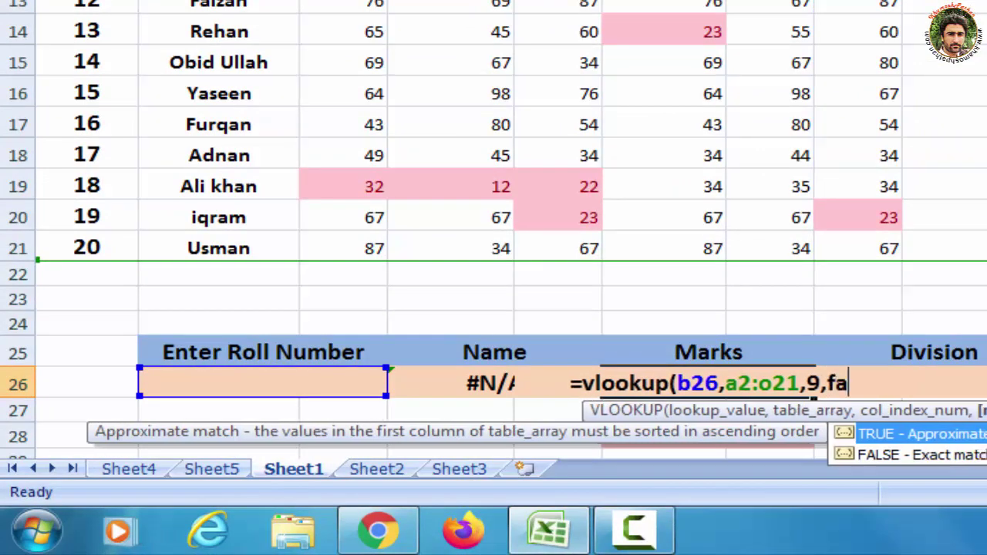
type("lse")
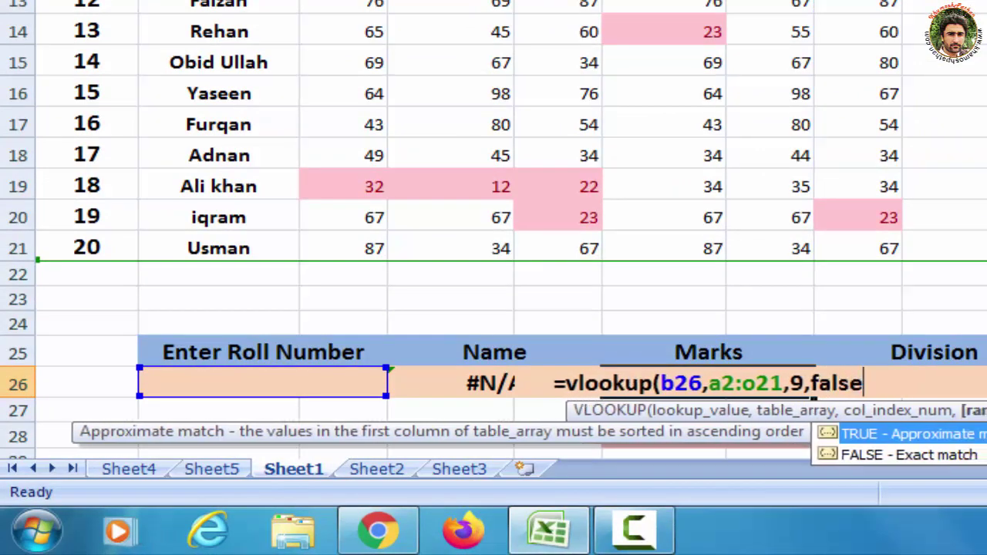
type(")")
key("Return")
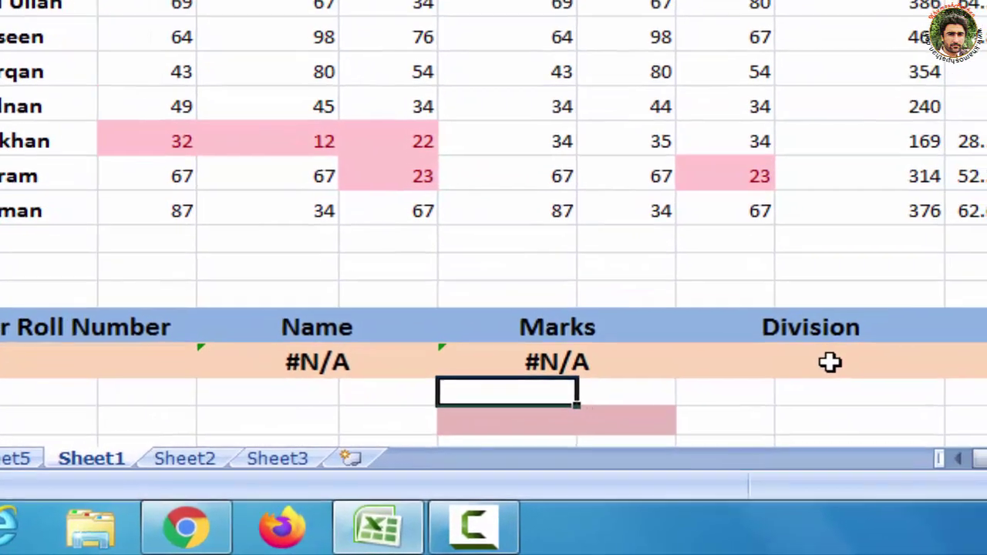
Enter =vlookup(B26,A2:O21,11,false) in the Division cell H26
left_click(949, 383)
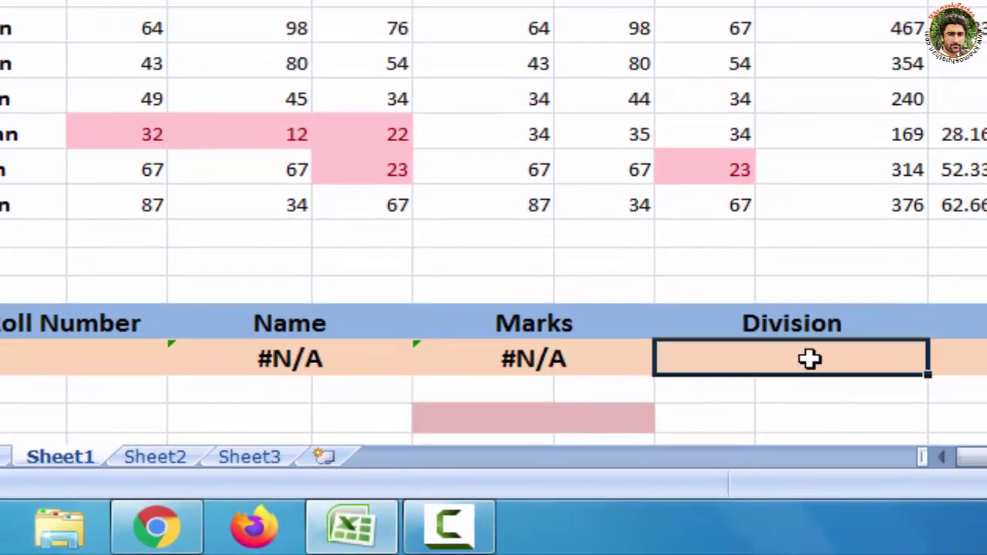
type("=")
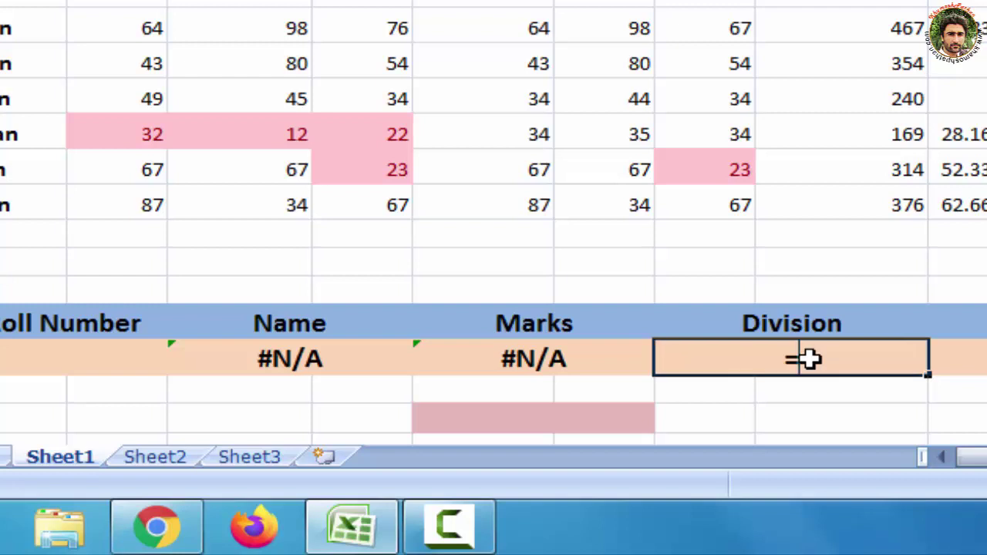
type("vl")
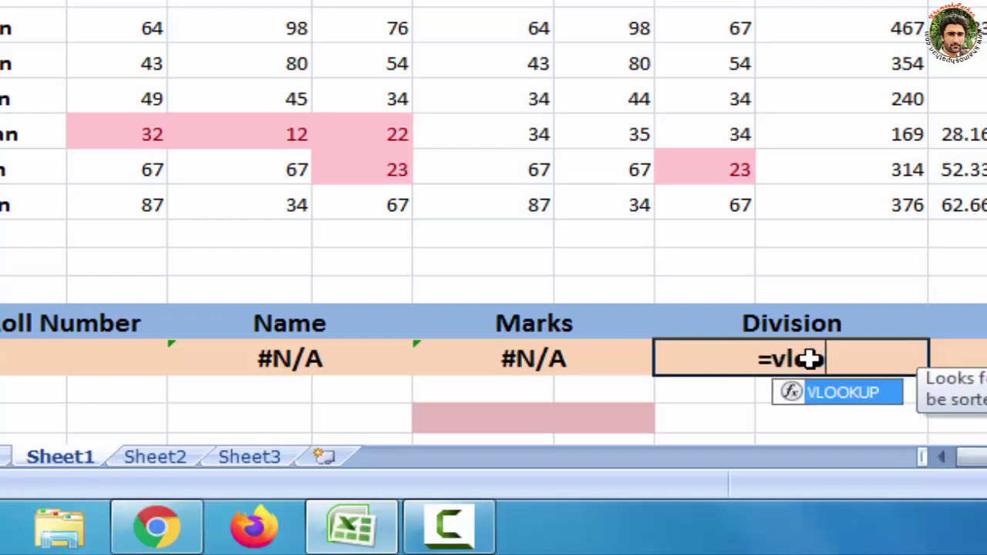
type("ookup")
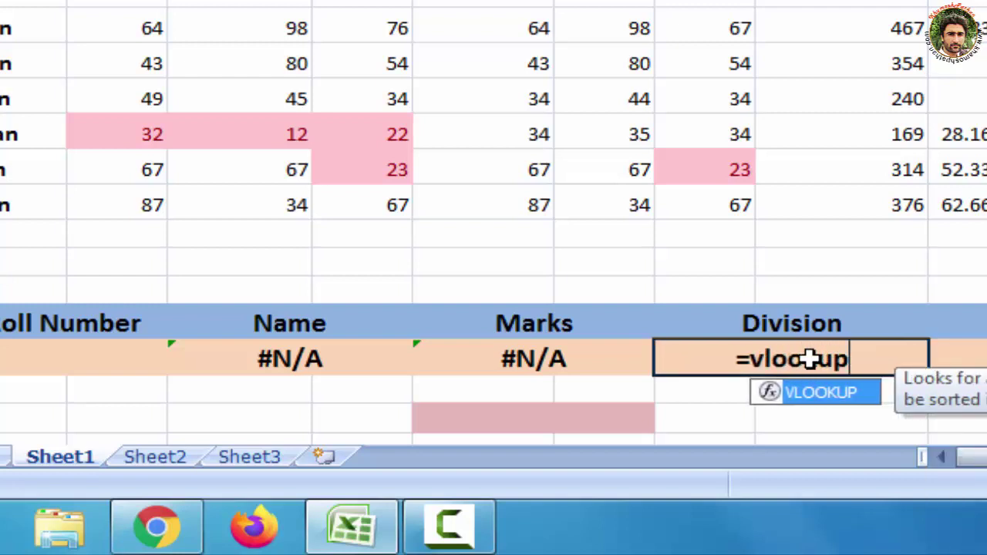
type("(")
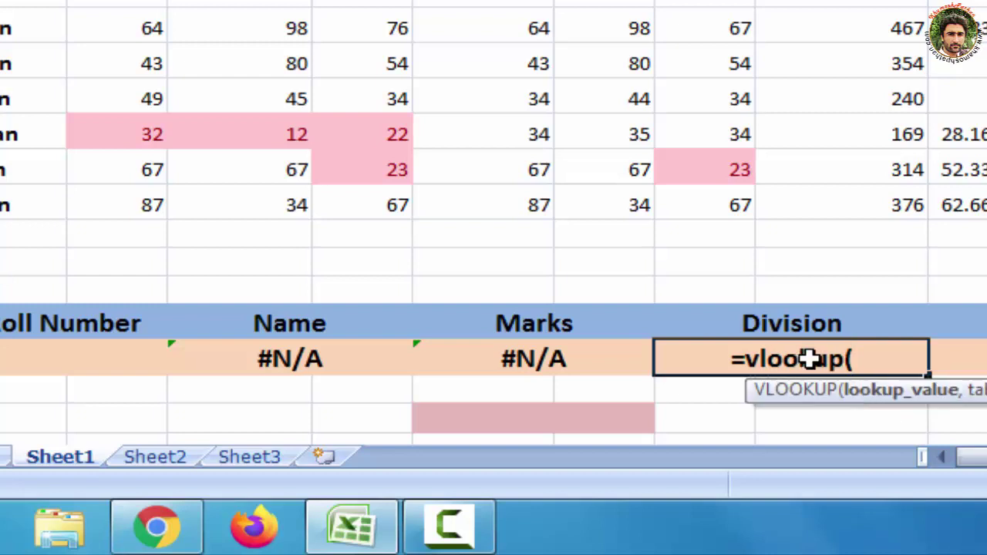
type("b2")
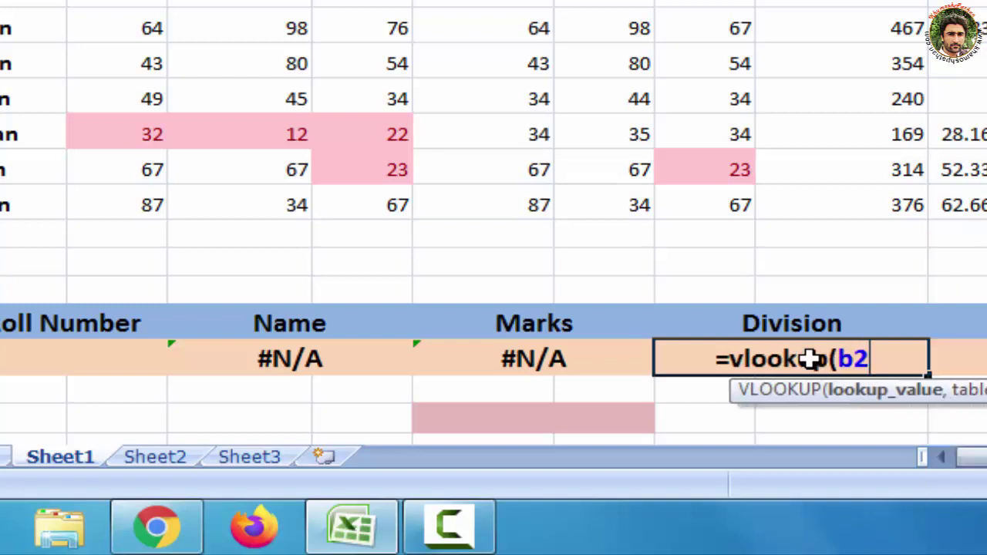
type("6,")
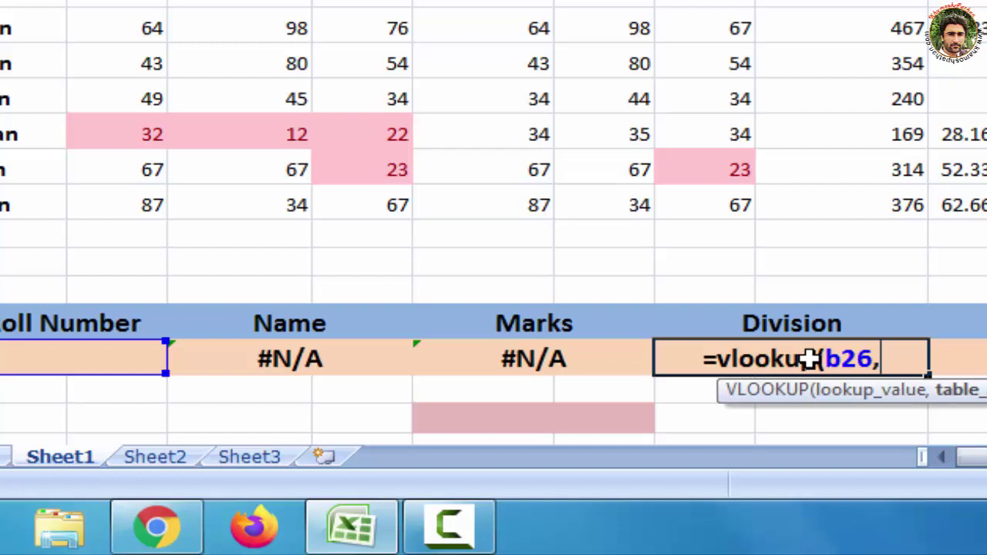
type("a2")
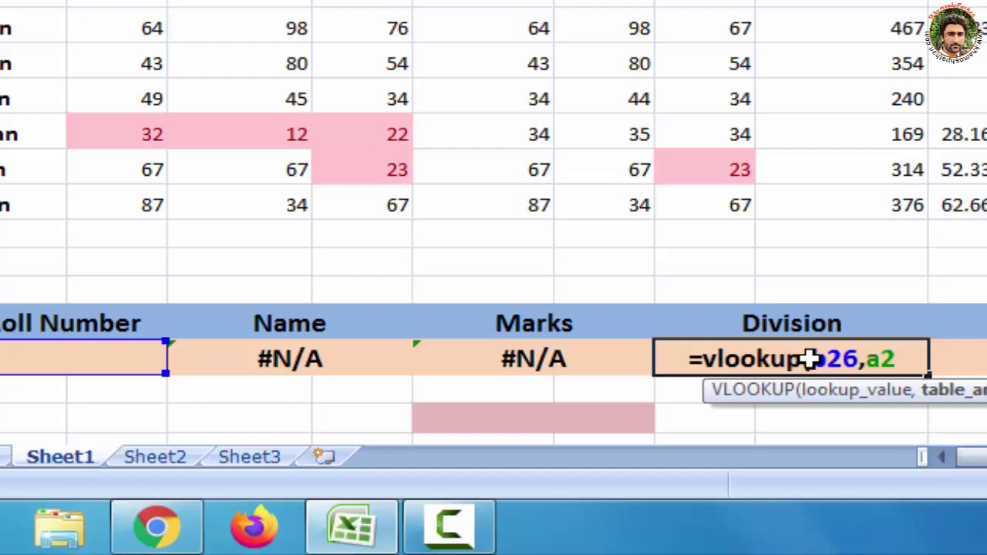
type(":a")
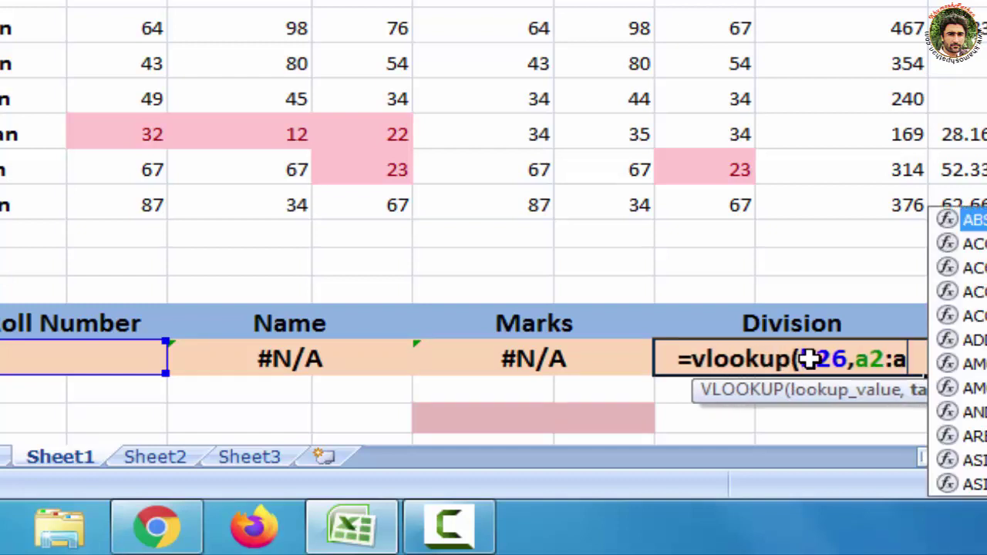
key("BackSpace")
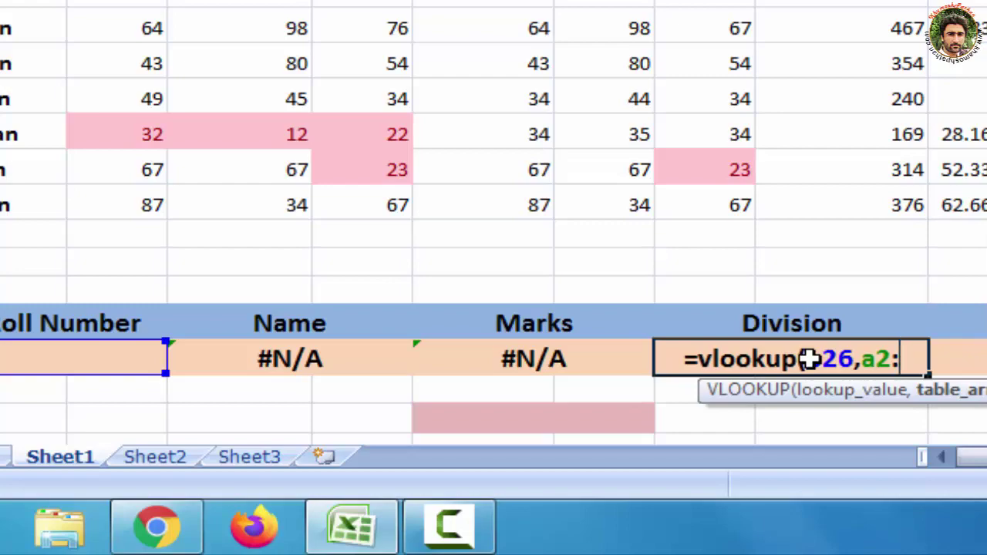
type("o21,")
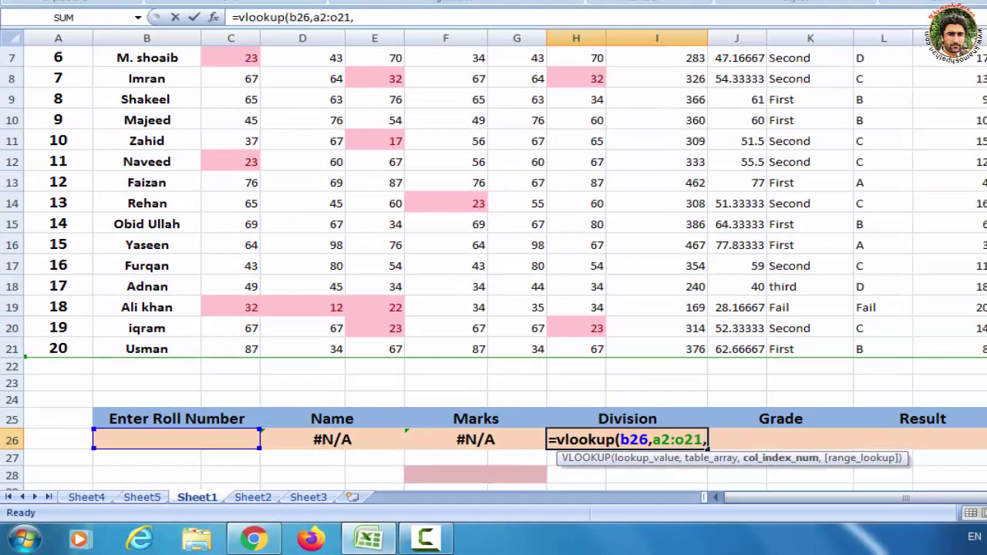
scroll(494, 262, "up", 2)
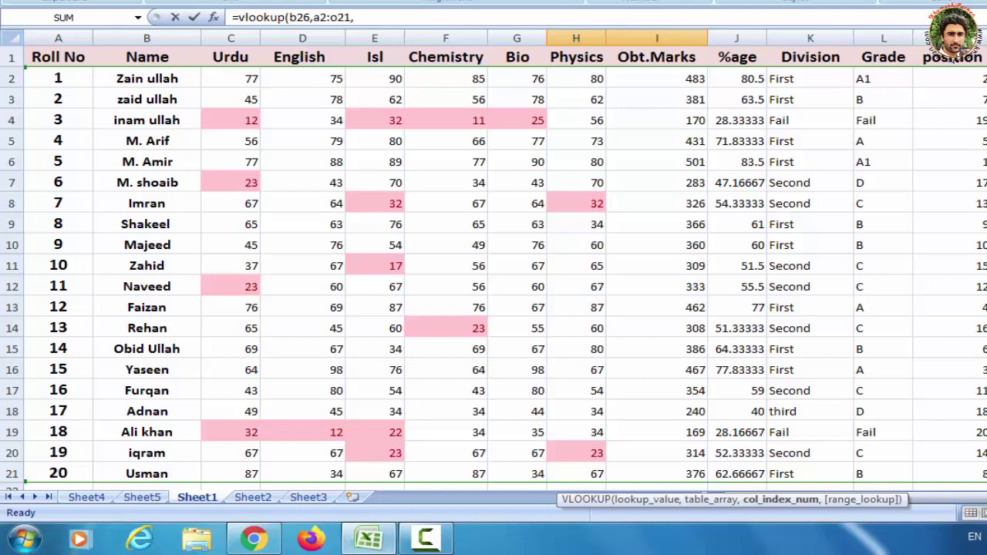
scroll(494, 262, "down", 1)
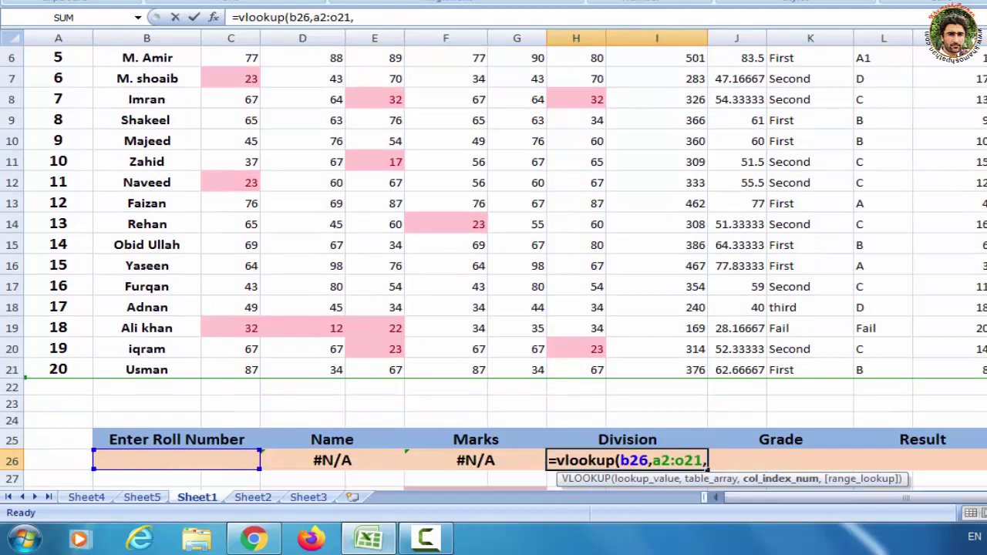
scroll(493, 263, "down", 1)
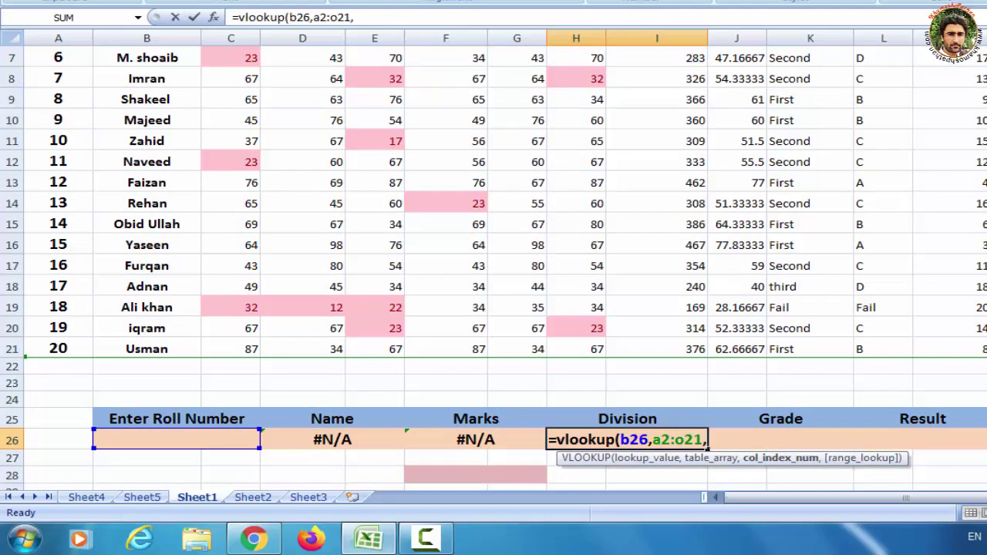
type("11")
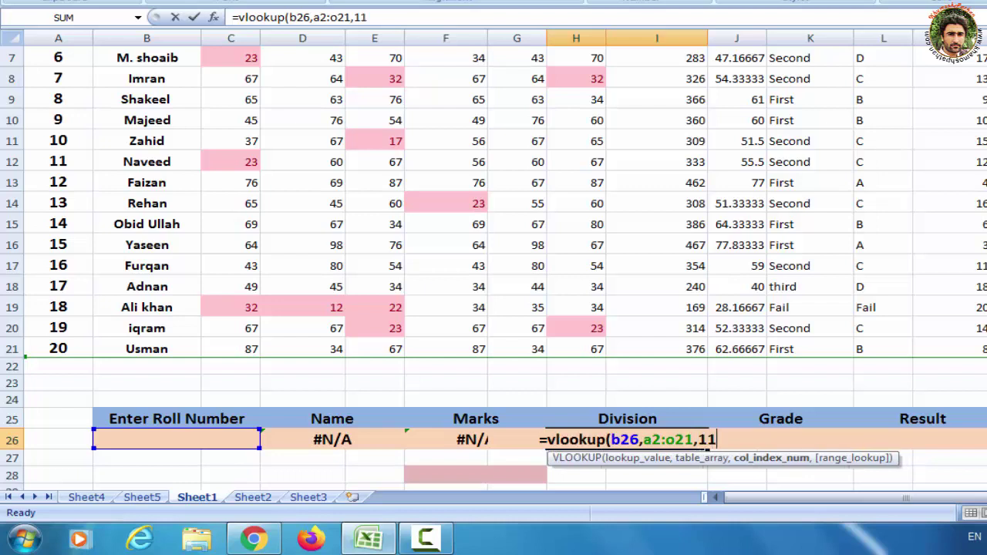
type(",fa")
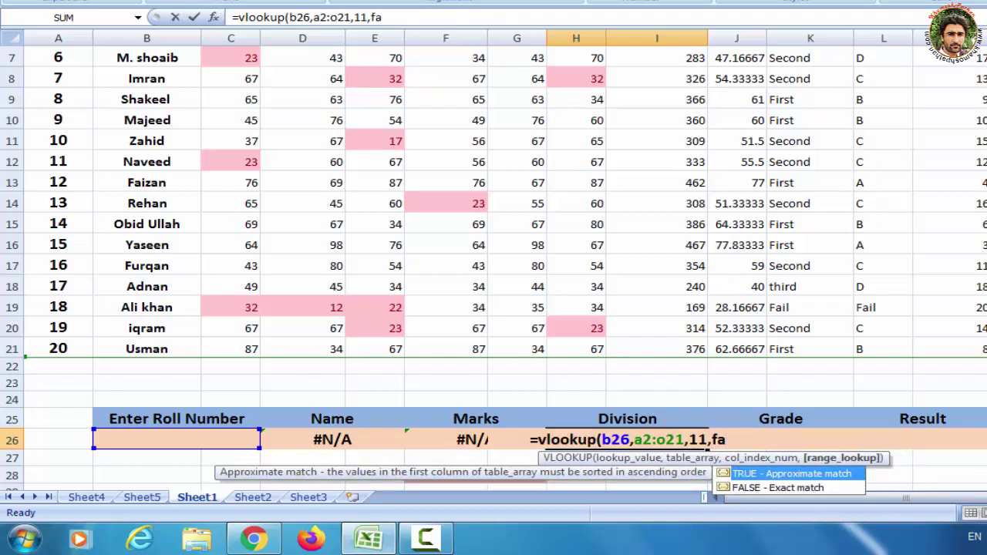
type("lse")
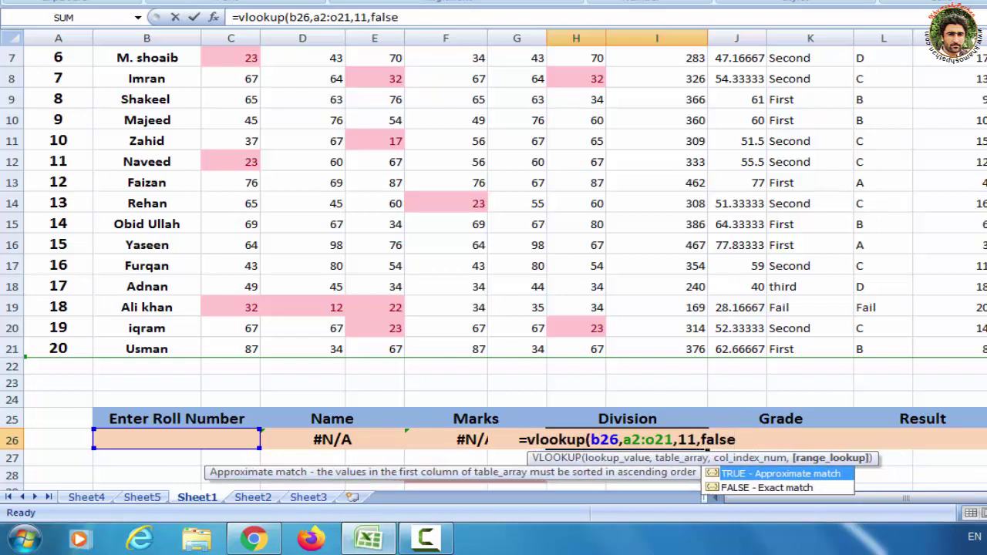
type(")")
key("Return")
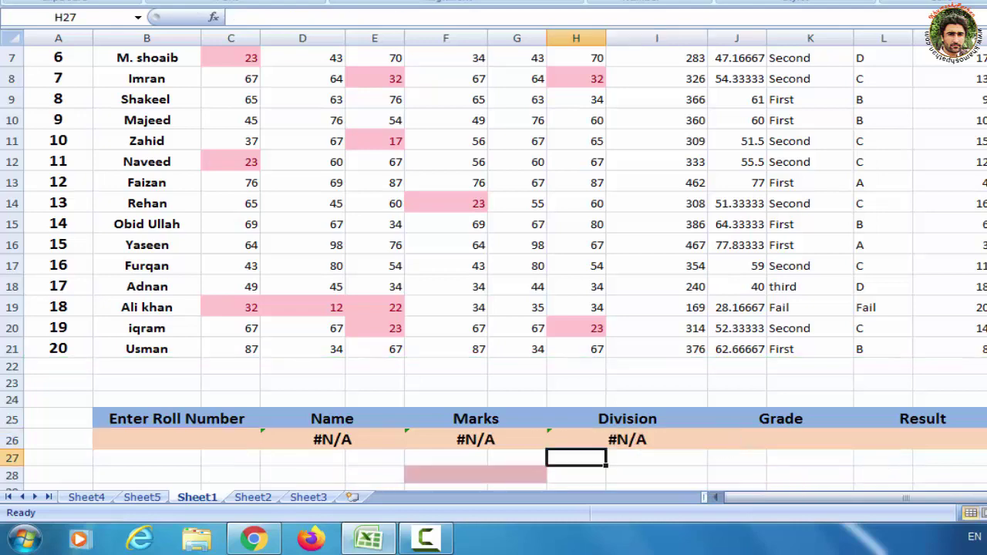
left_click(776, 441)
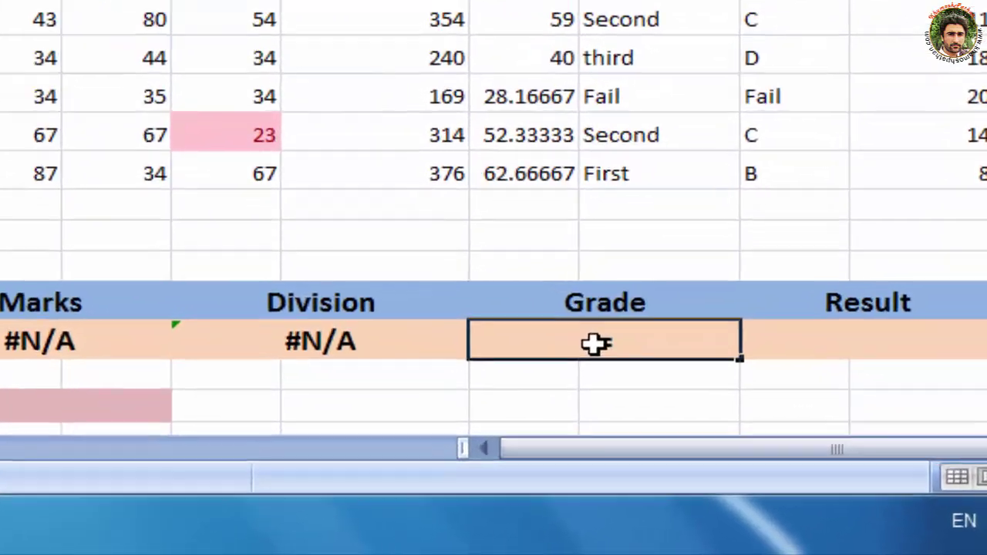
Enter =vlookup(B26,A2:O21,12,false) in the Grade cell J26
type("=vlookup")
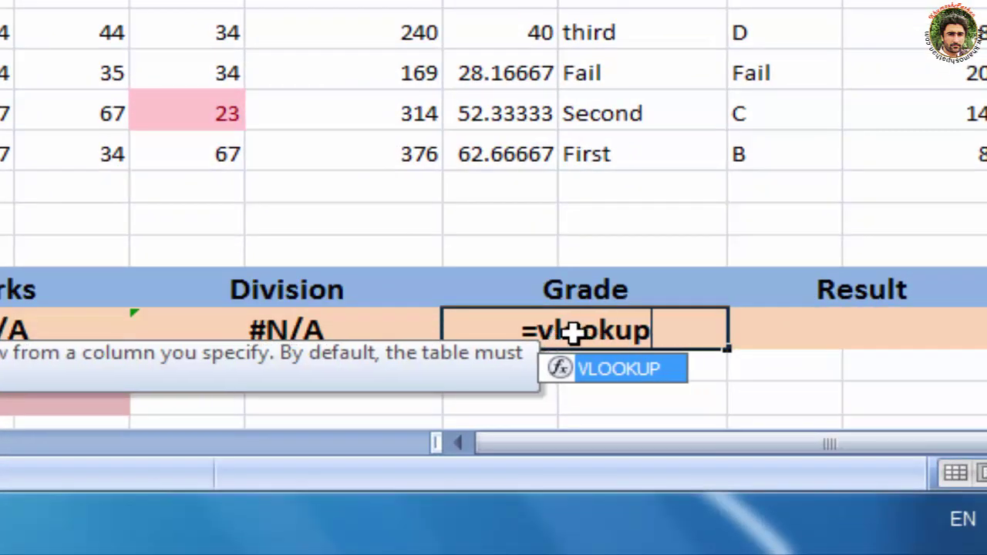
type("(")
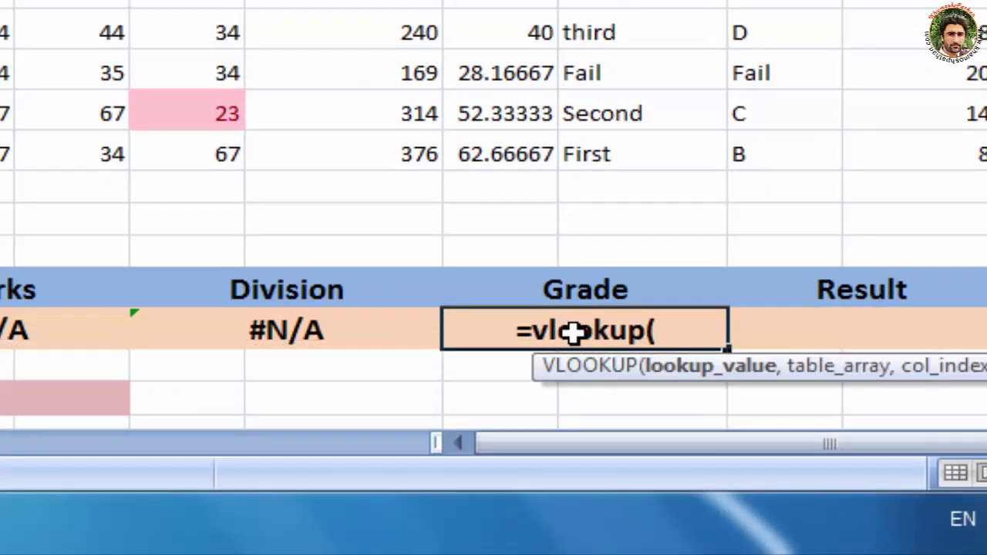
type("b26")
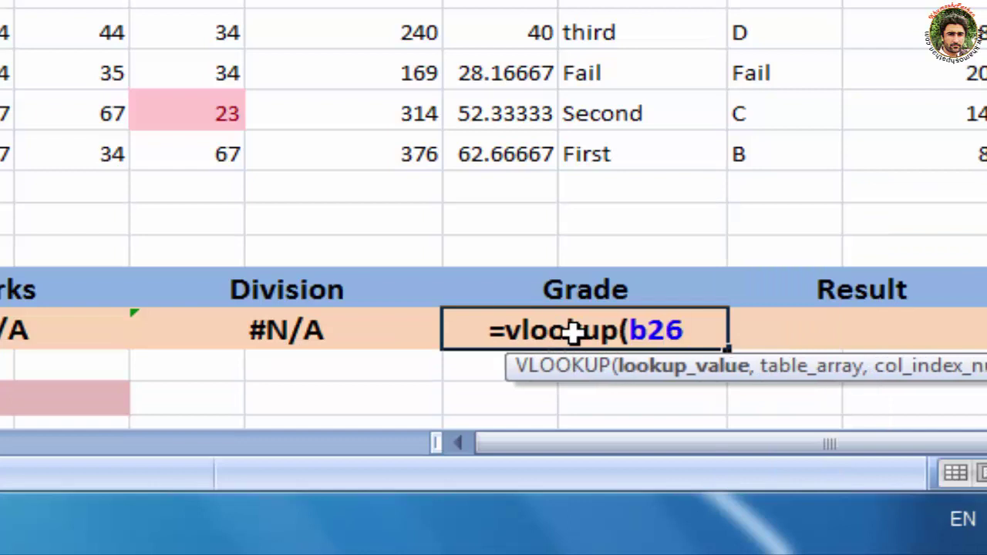
type(",a2")
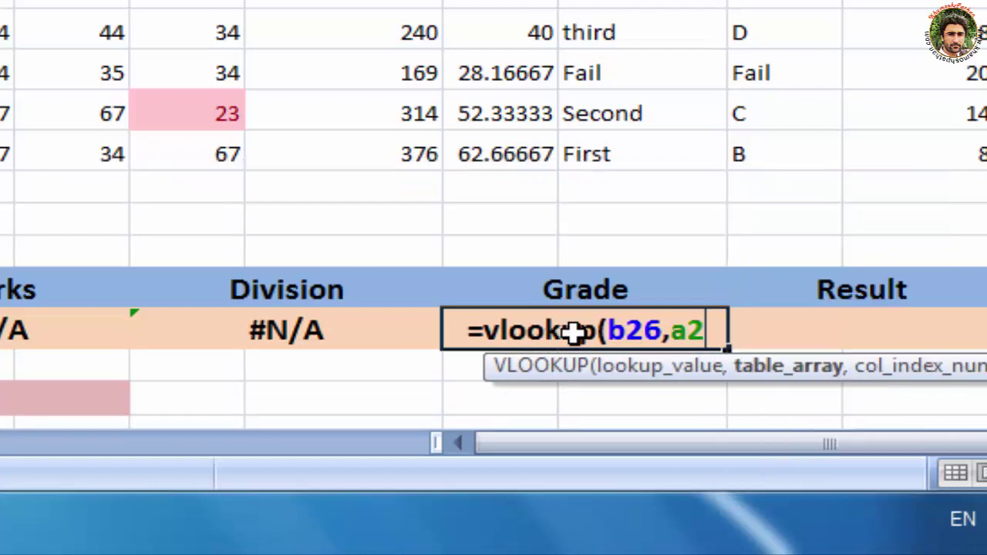
type(",")
key("BackSpace")
type("\"")
key("BackSpace")
type(":")
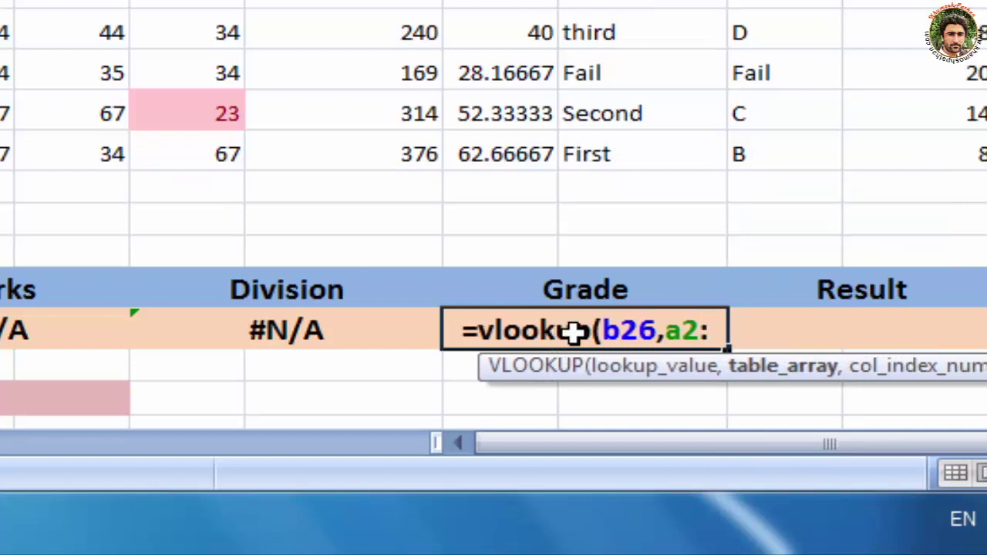
type("o21")
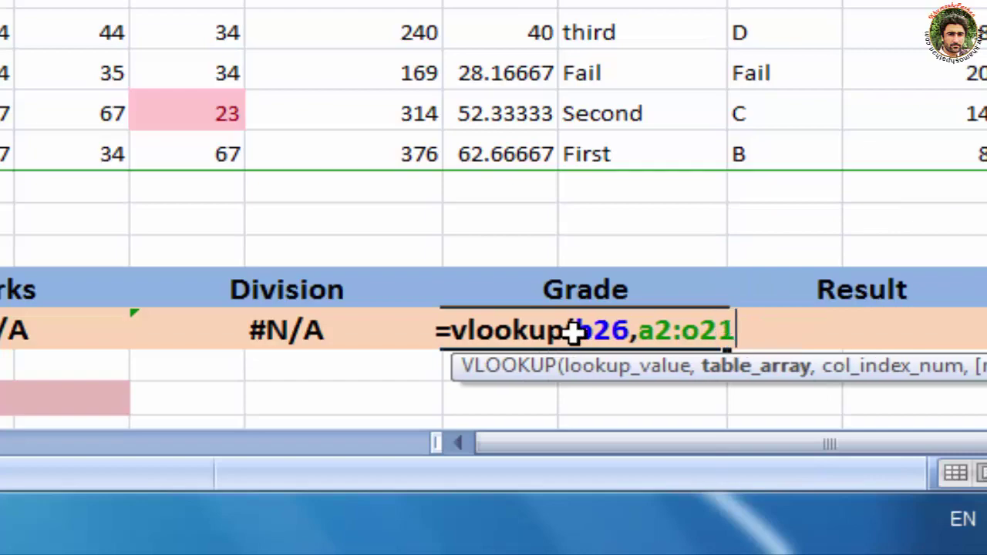
type(",")
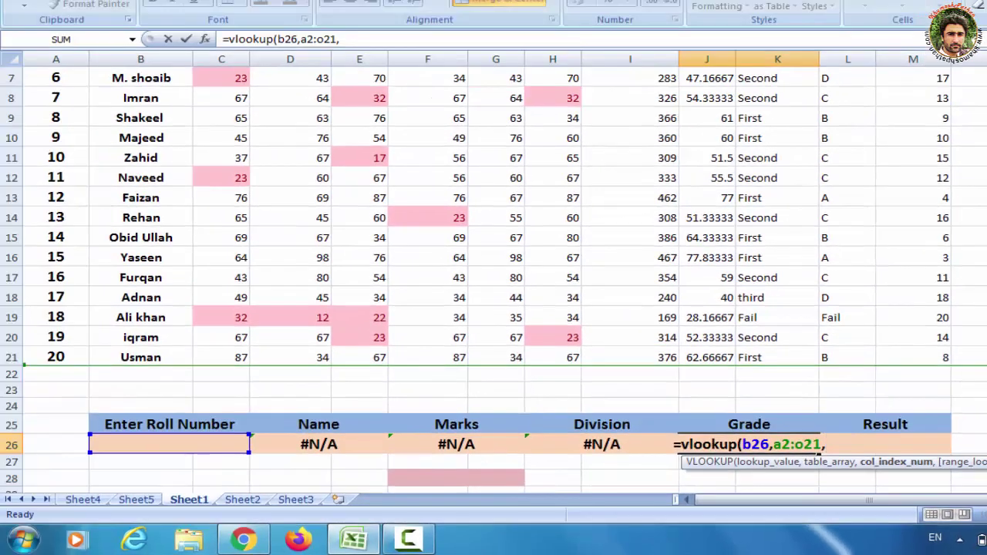
scroll(494, 270, "up", 2)
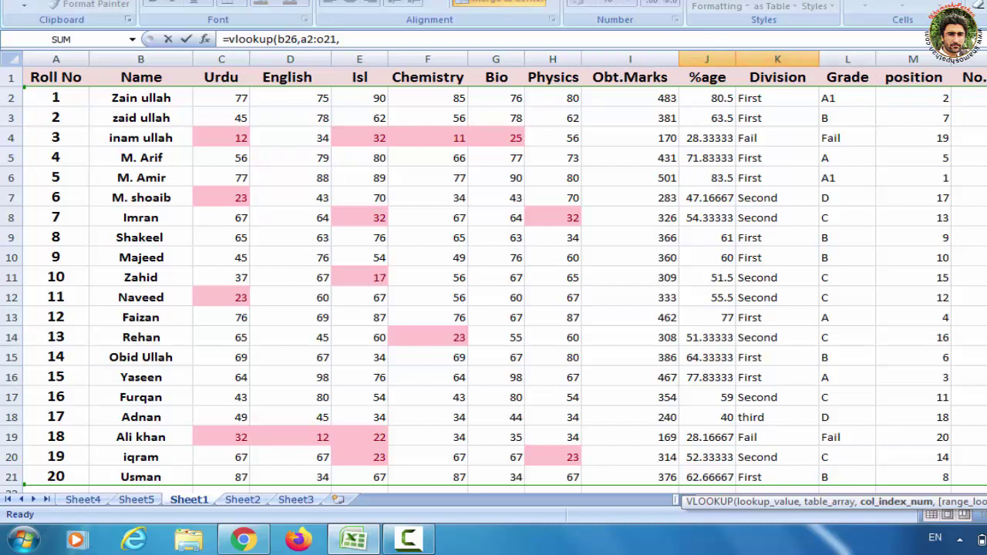
scroll(494, 290, "down", 1)
scroll(494, 290, "down", 1)
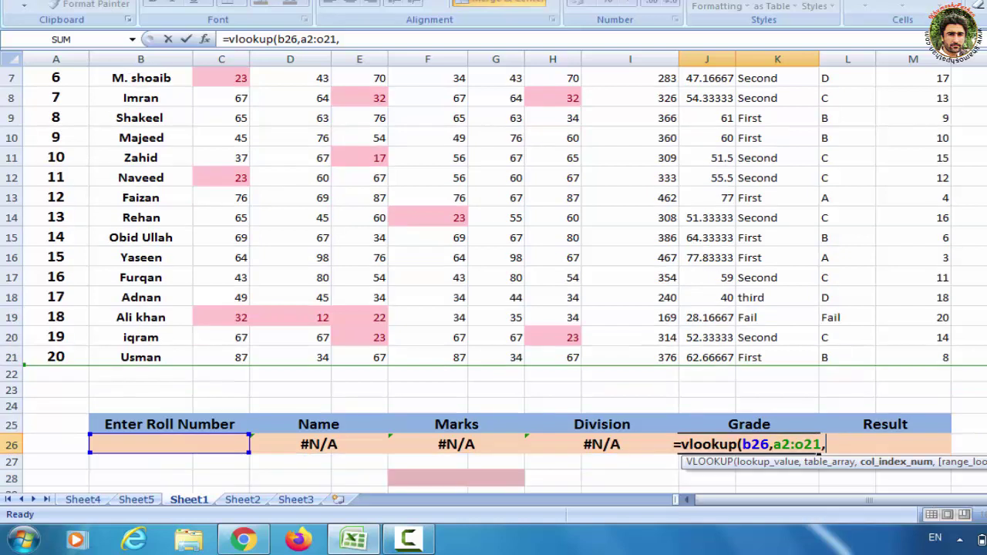
type("12,fa")
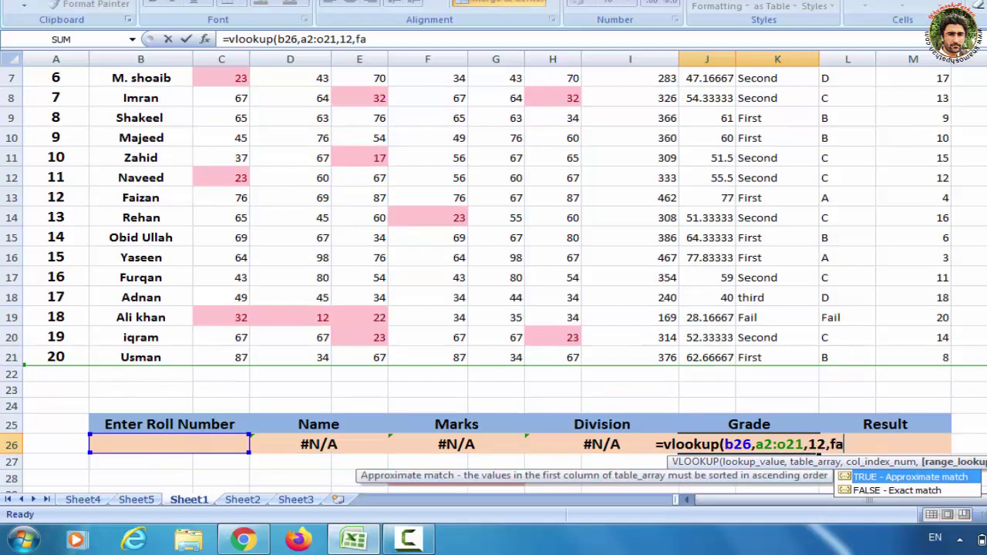
type("lse)")
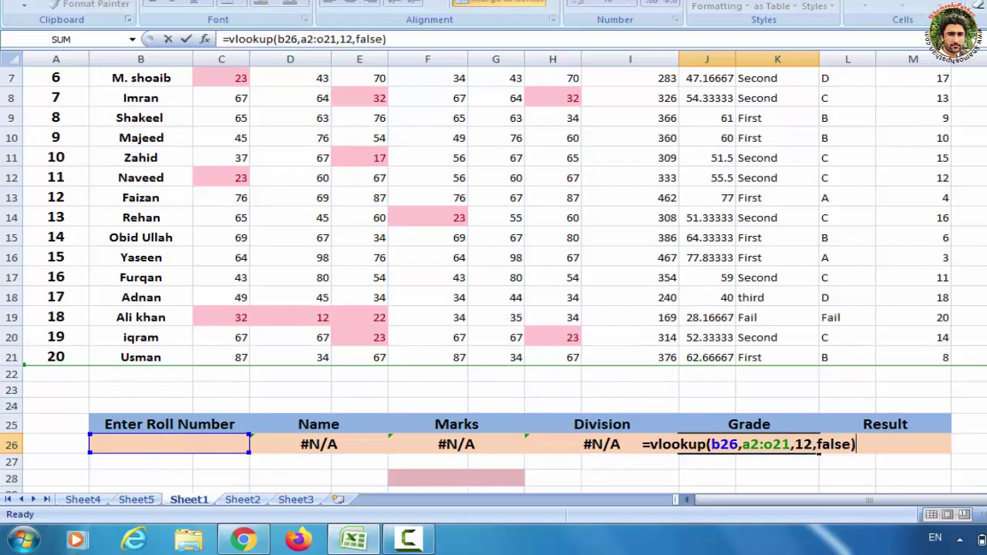
key("Return")
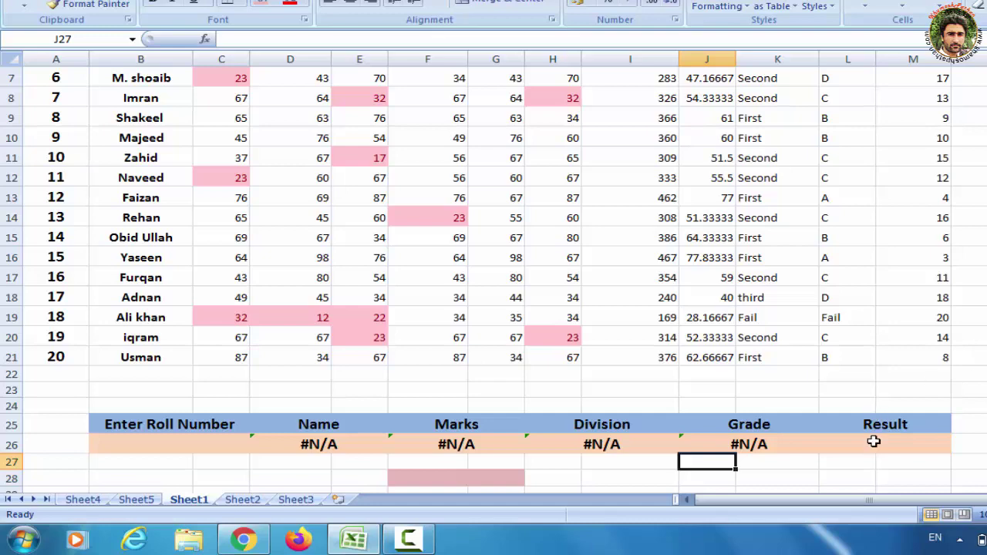
Enter =VLOOKUP(B26,A2:O21,15,FALSE) in L26 to fetch Result by exact match
left_click(874, 441)
type("=")
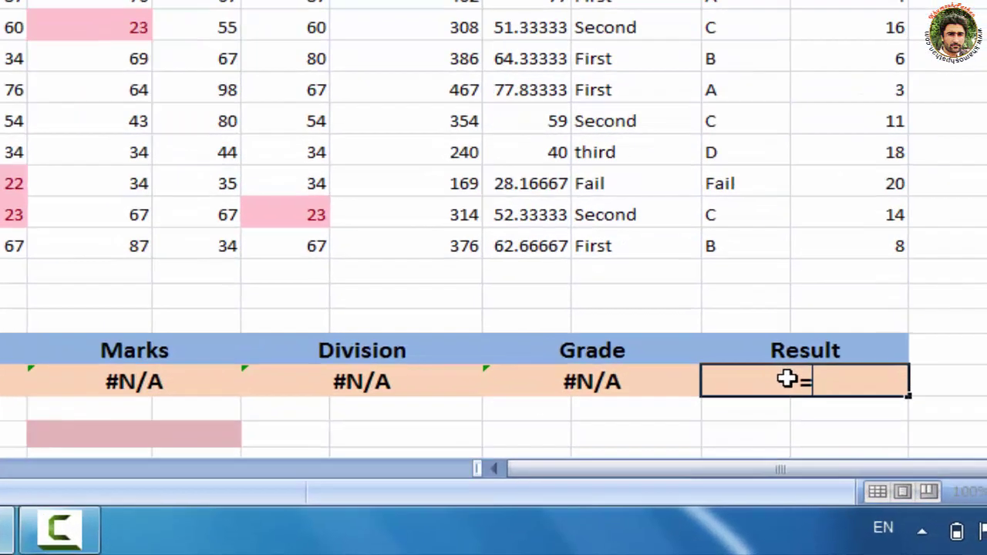
type("vlo")
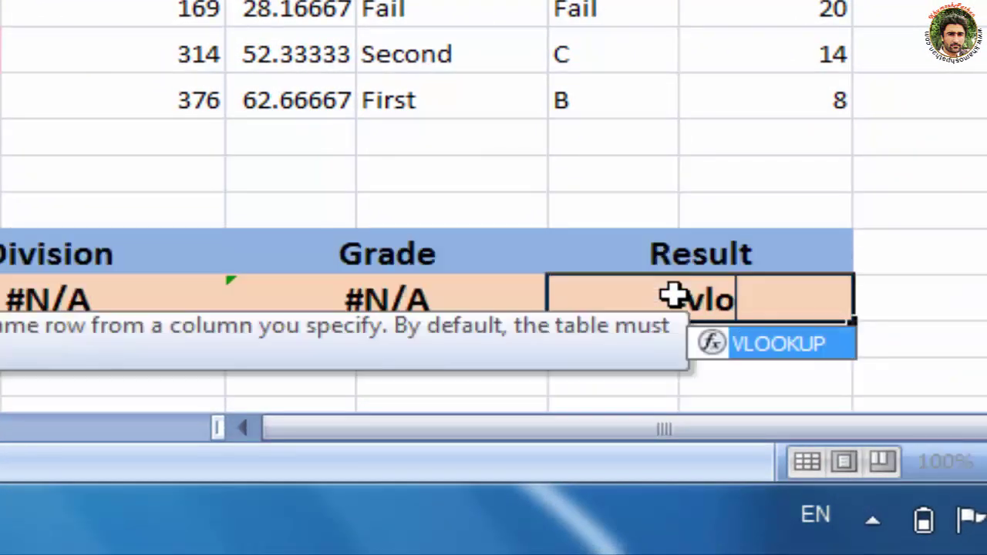
type("okup")
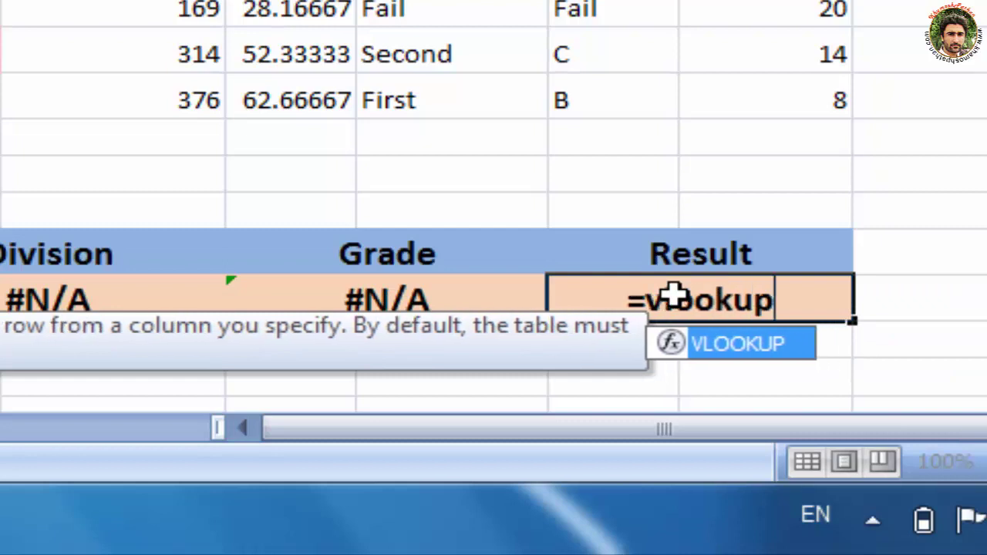
type("(")
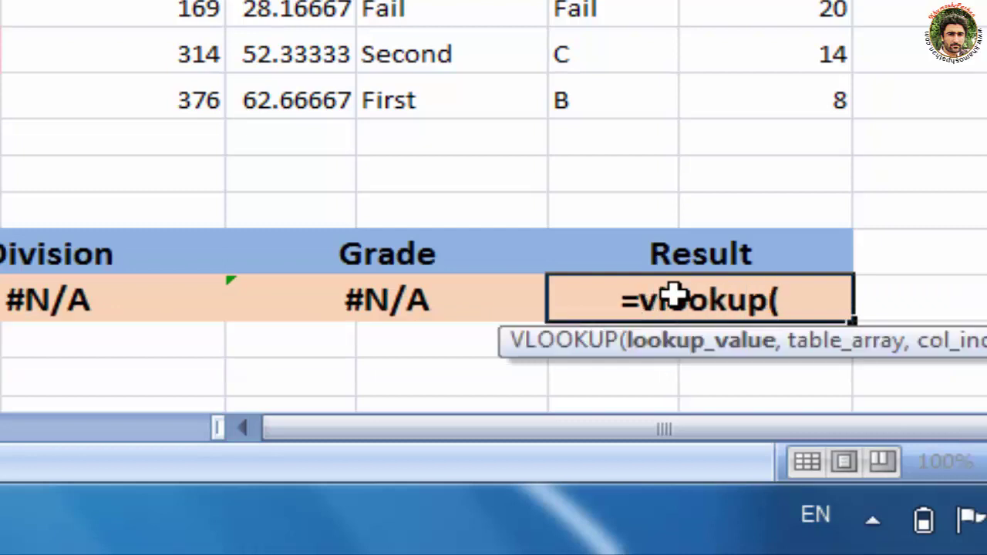
type("b2")
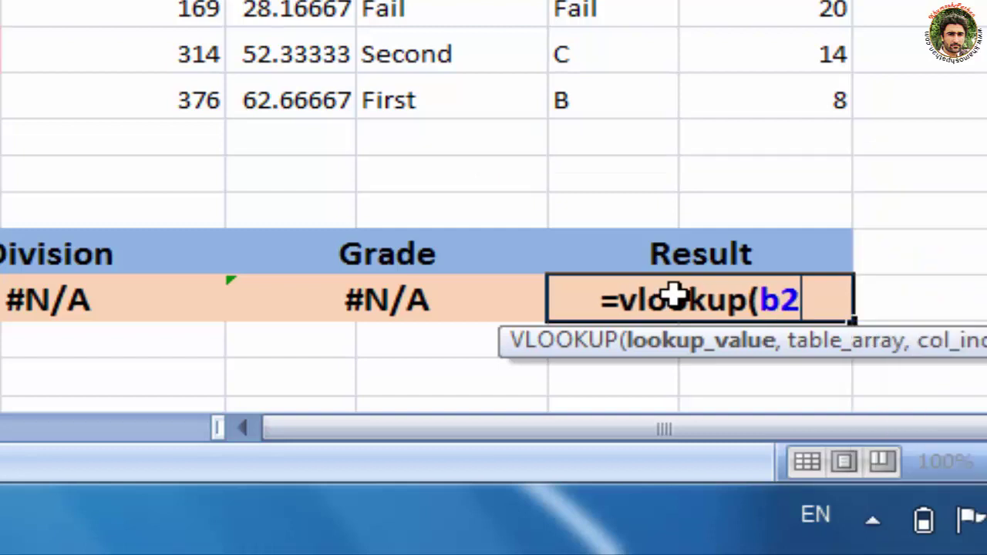
type("6,")
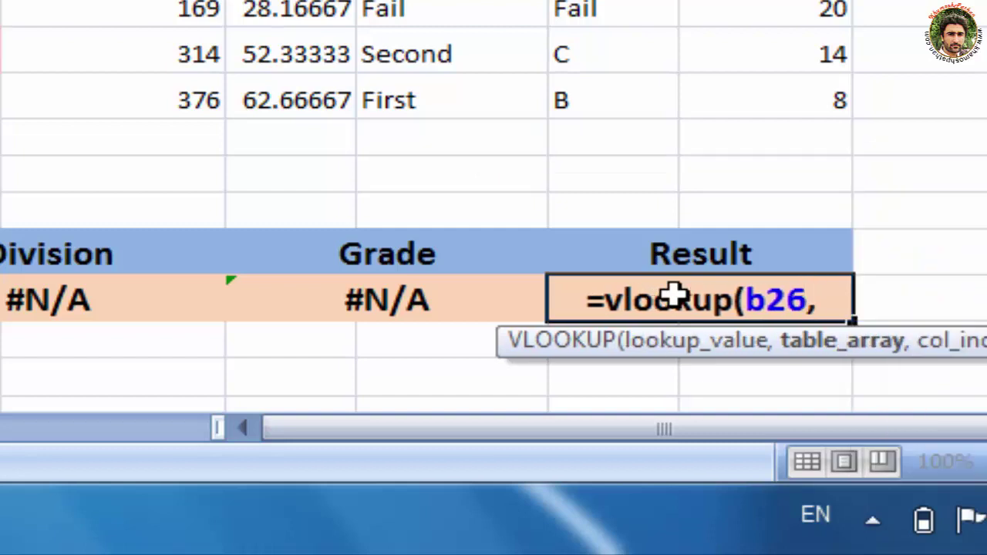
type("a2,")
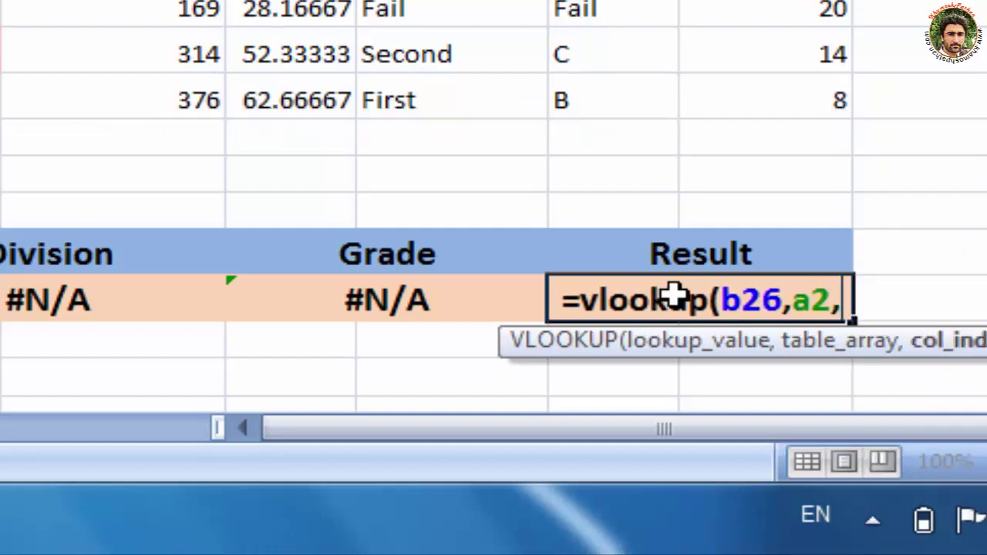
key("BackSpace")
type(":")
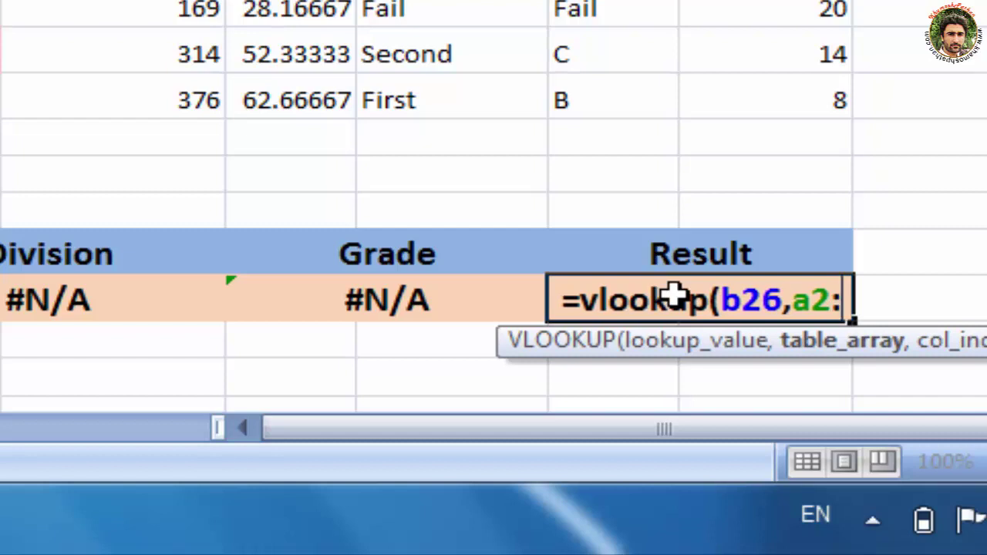
type("o21")
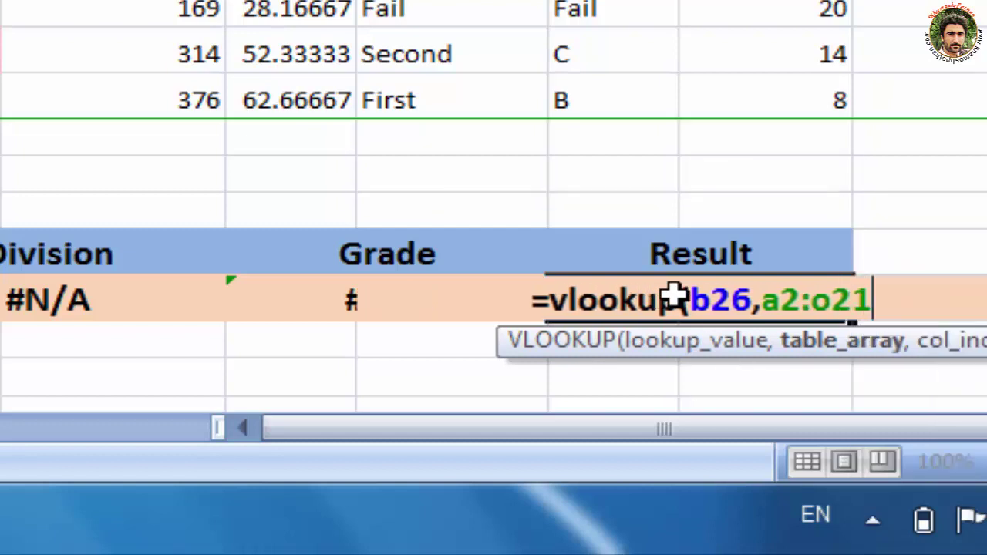
type(",")
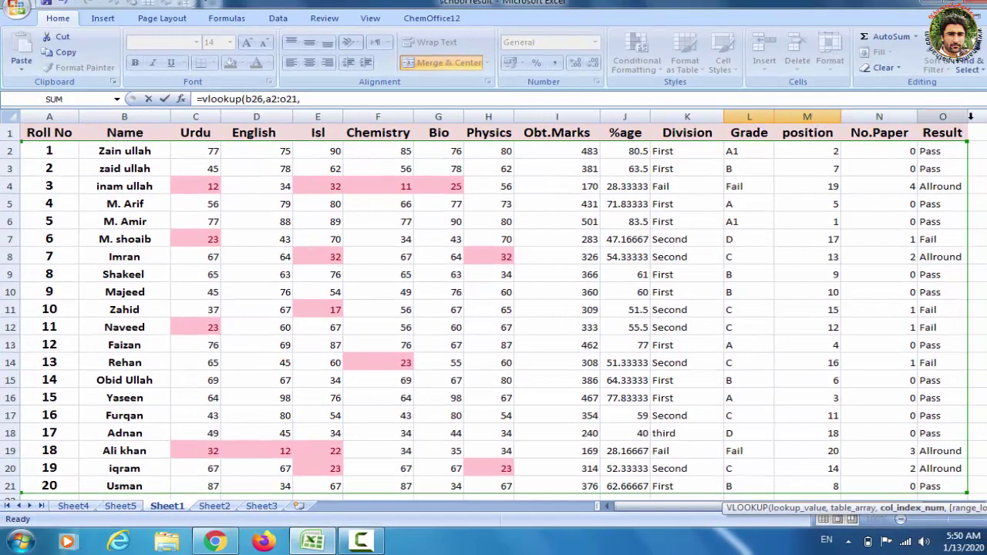
scroll(494, 255, "down", 2)
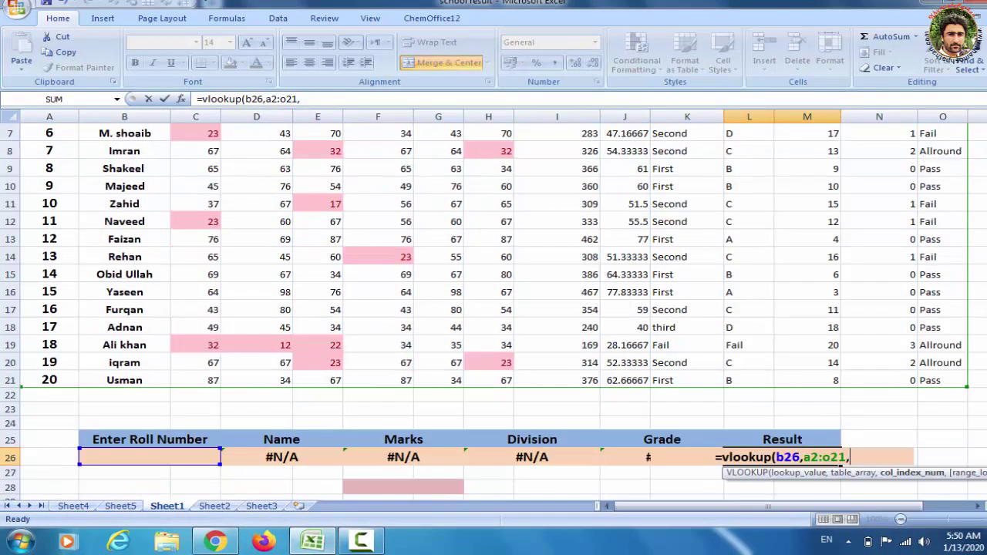
type("1")
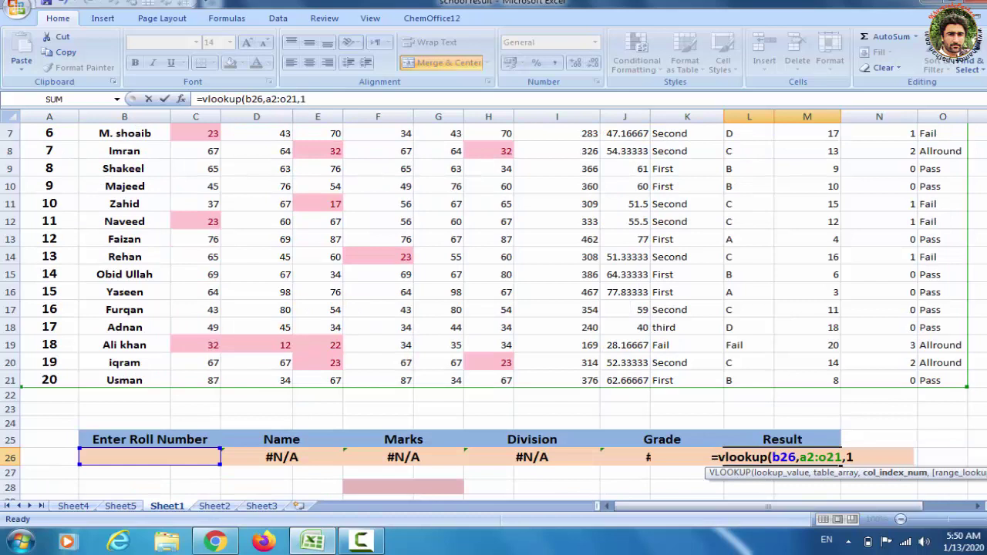
type("5,")
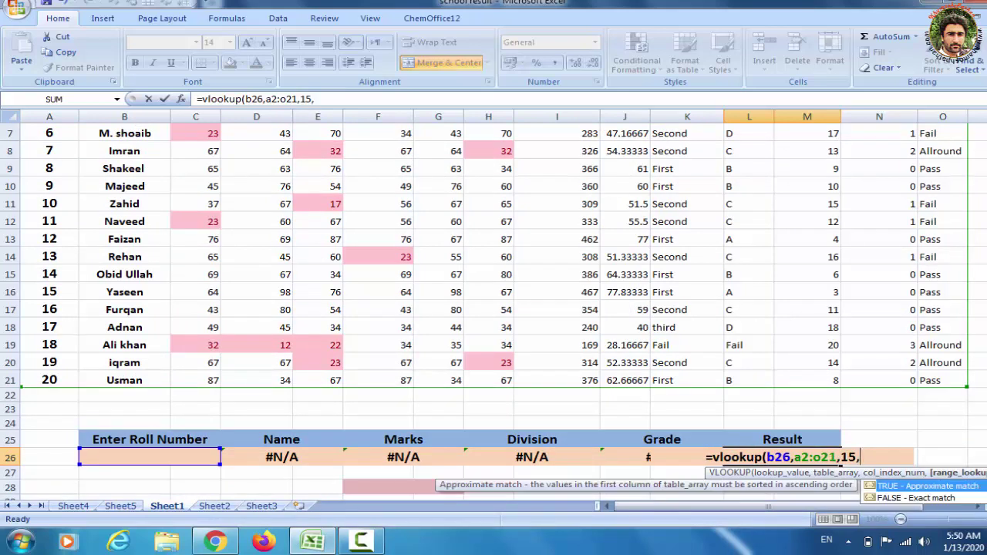
type("false")
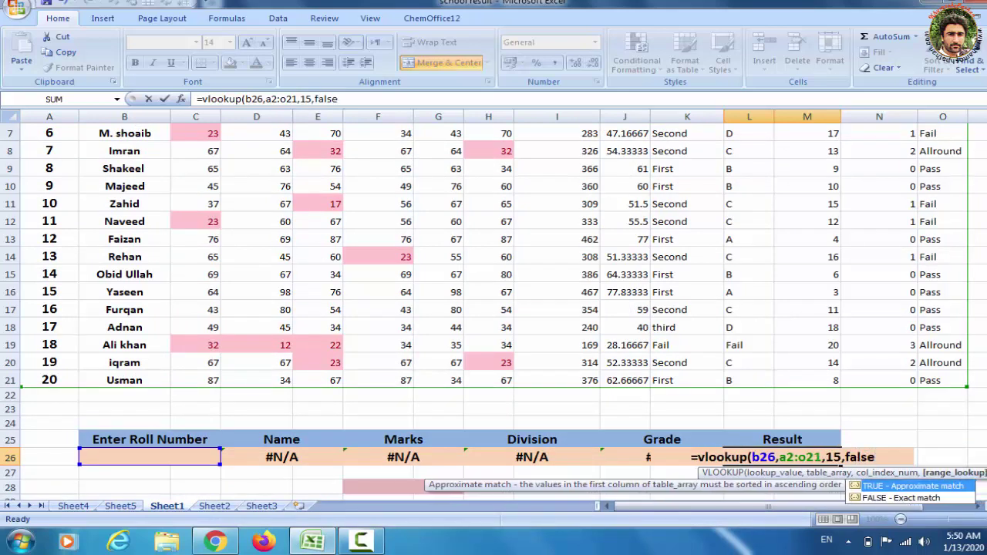
type(")")
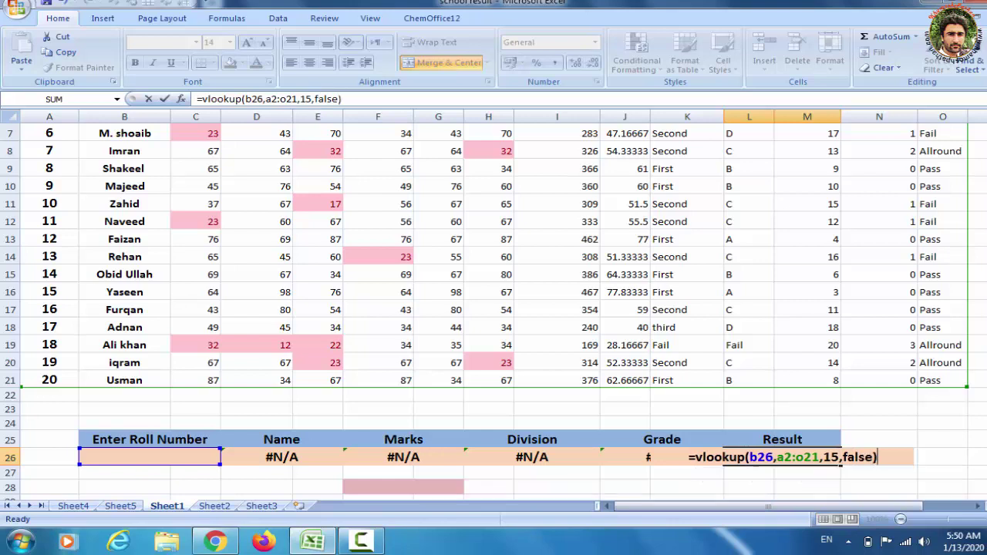
key("Return")
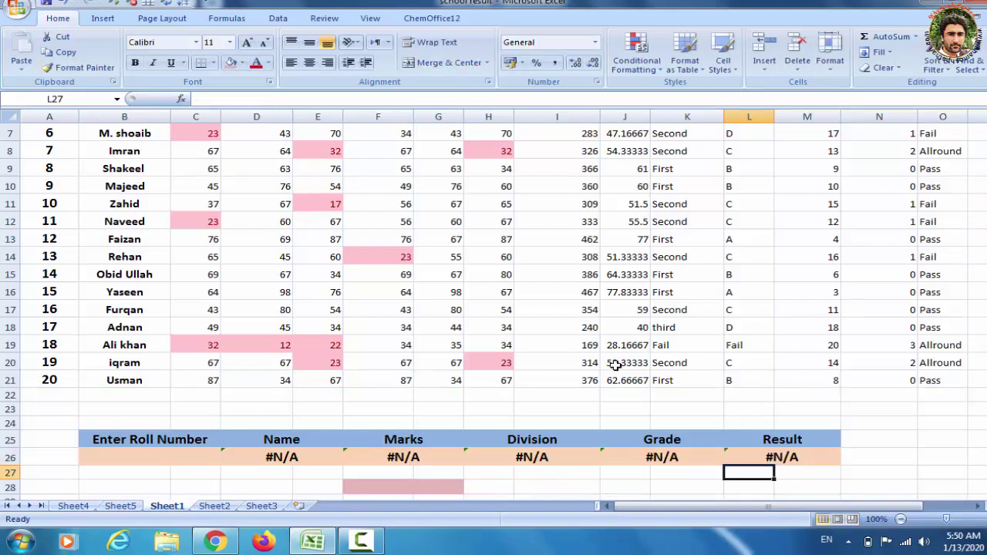
Enter roll number 1 in B26, giving 483 marks, First division, grade A1 and Pass
left_click(159, 461)
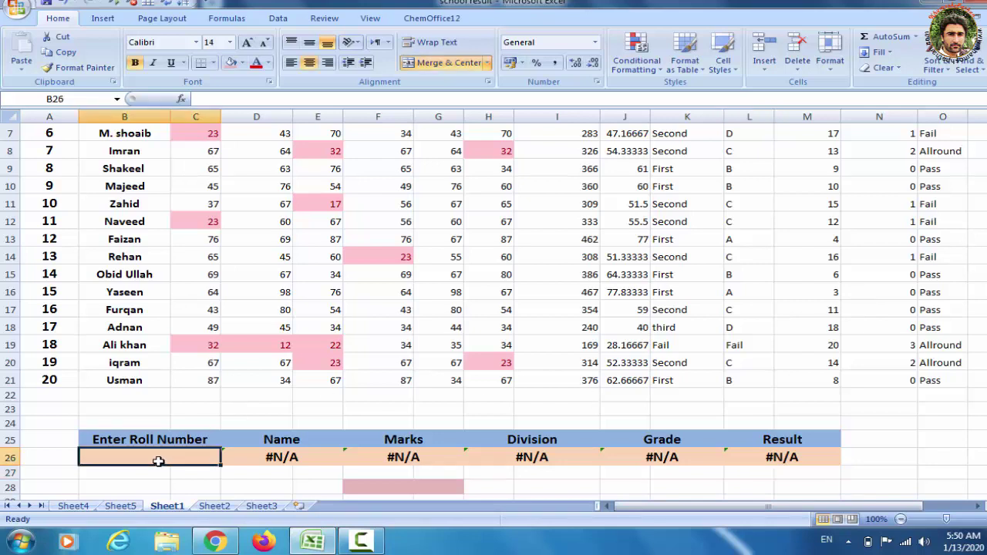
type("1")
key("Return")
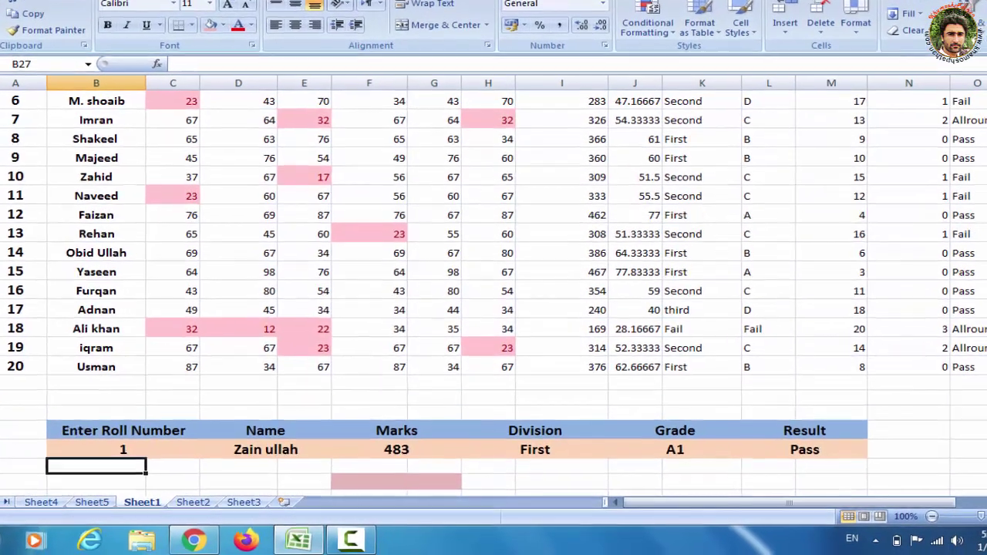
scroll(901, 307, "up", 2)
scroll(493, 285, "down", 2)
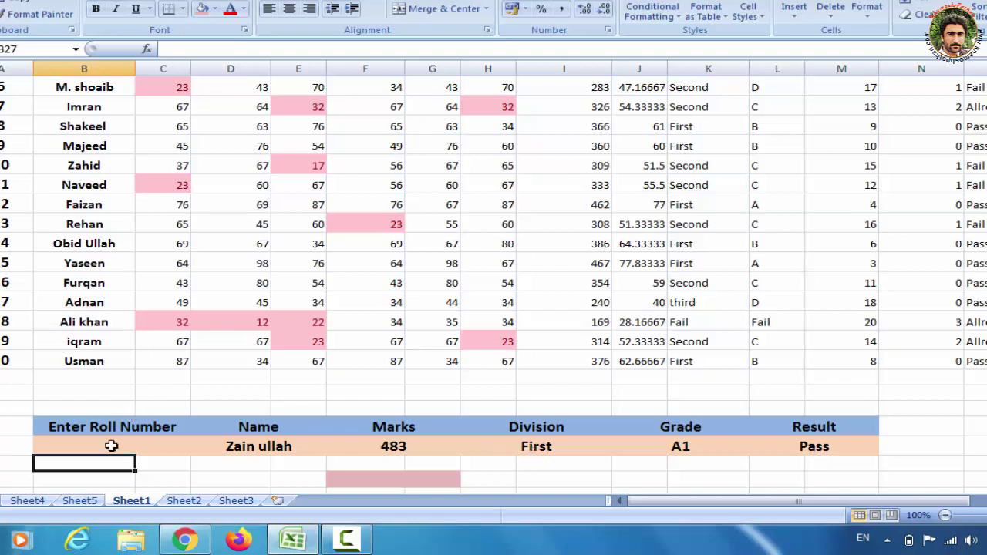
Test the panel with roll numbers 15 and then 12 in B26
left_click(110, 446)
type("15")
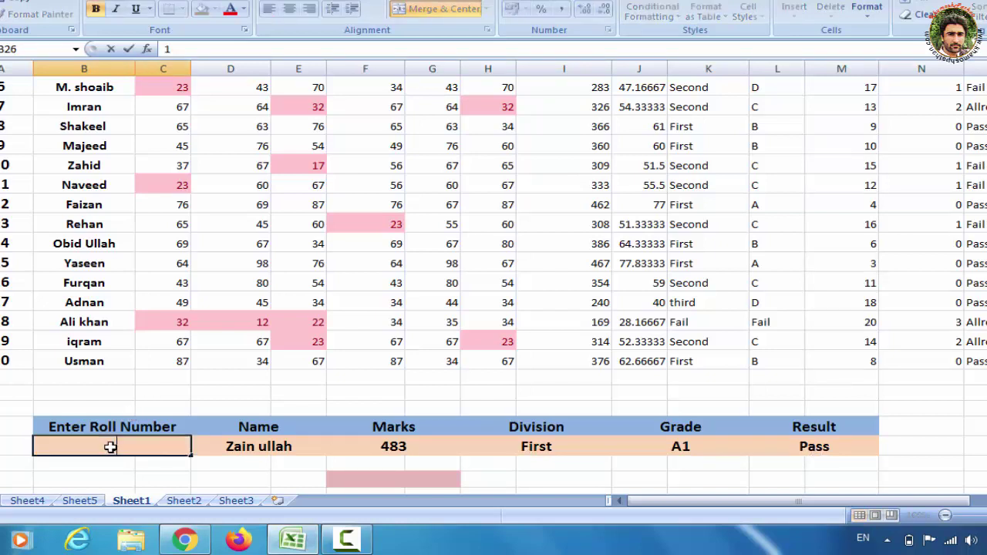
key("Return")
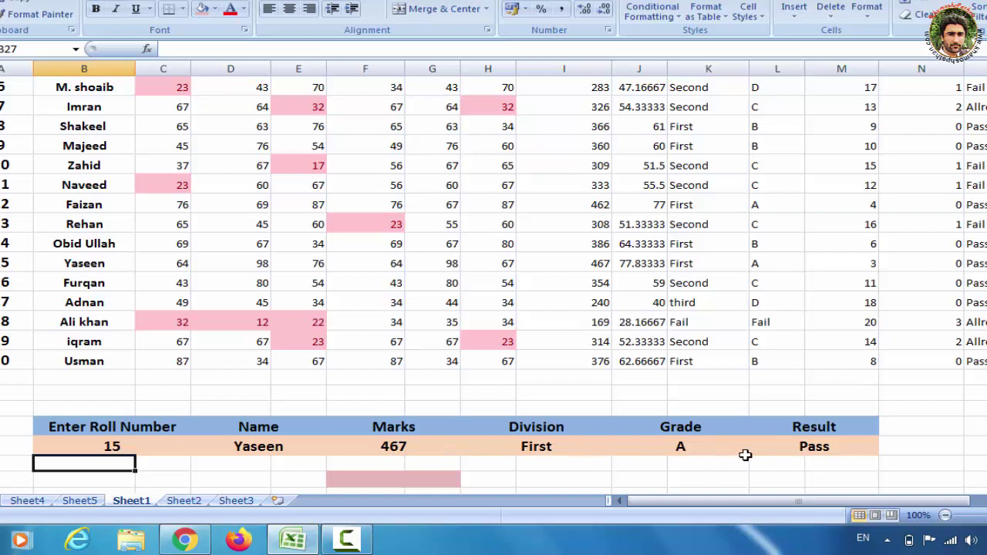
double_click(113, 449)
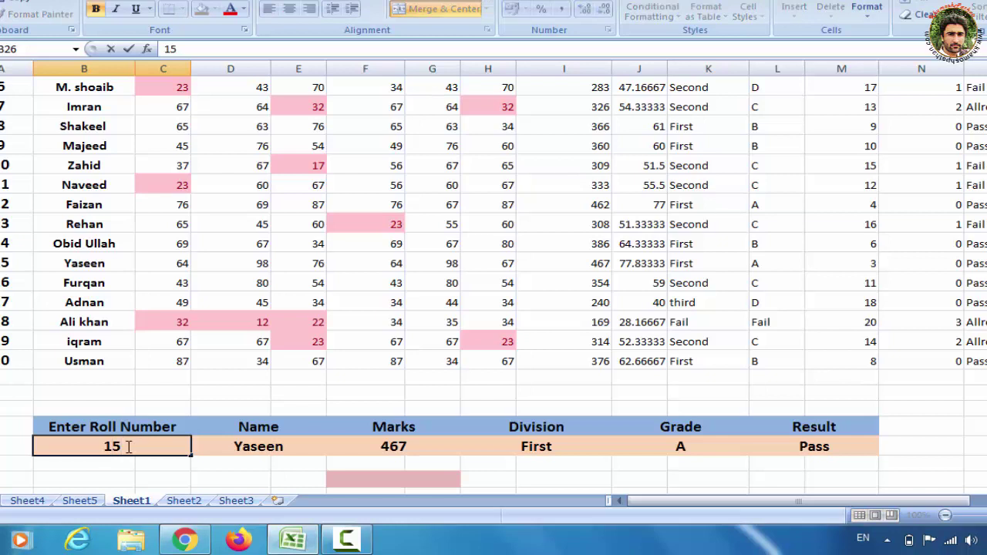
key("BackSpace")
key("BackSpace")
type("12")
key("Return")
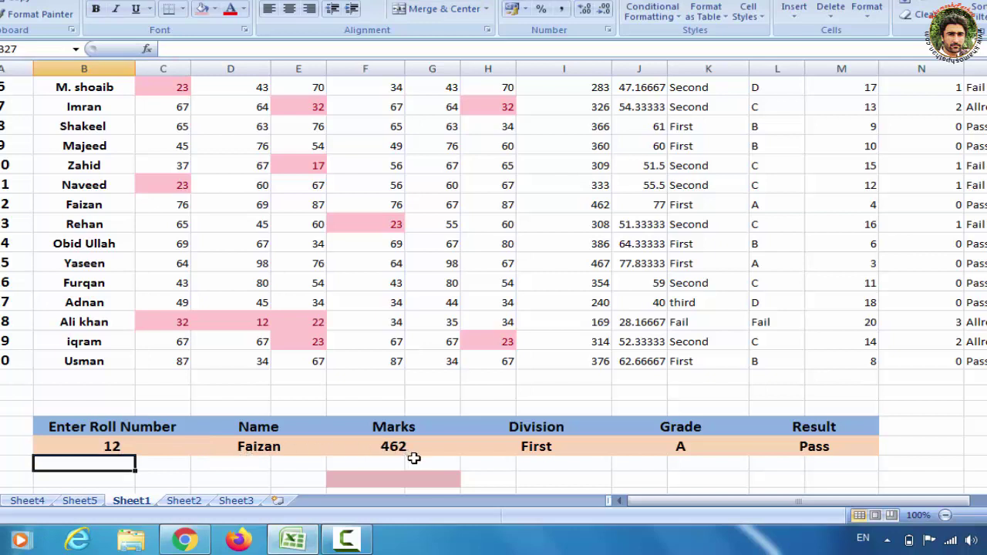
Try roll number 20, then 13, showing 308 marks, Second division, grade C and Fail
left_click(113, 446)
double_click(113, 446)
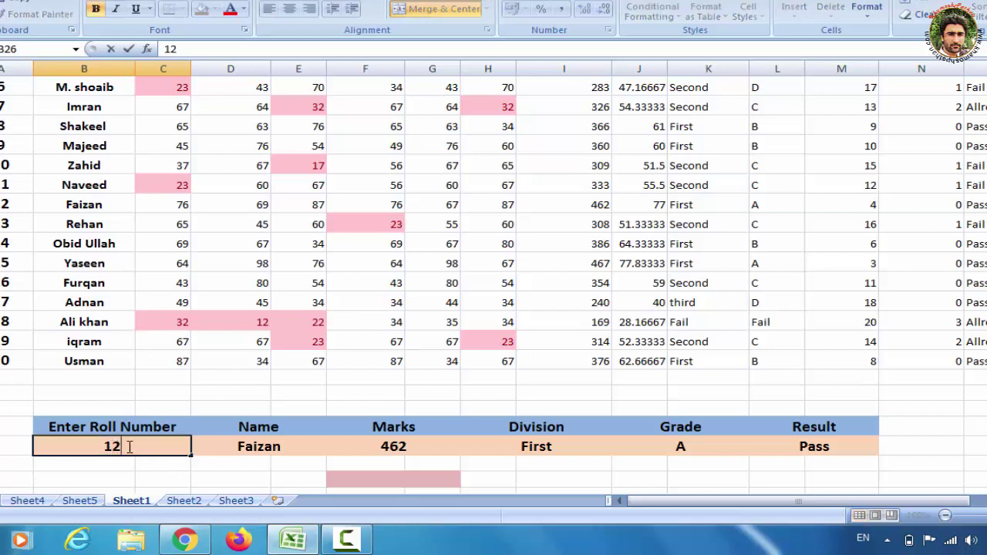
key("BackSpace")
key("BackSpace")
type("20")
key("Return")
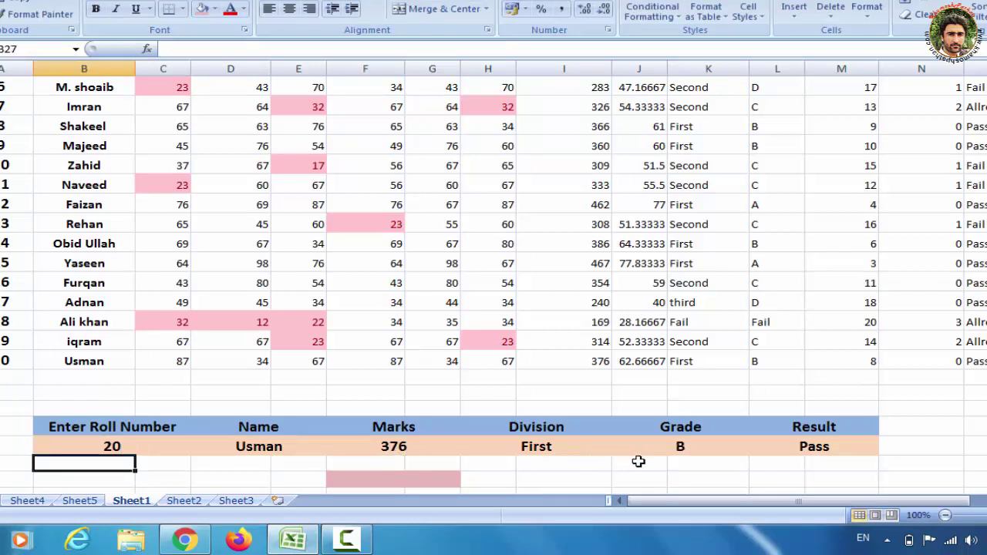
double_click(105, 445)
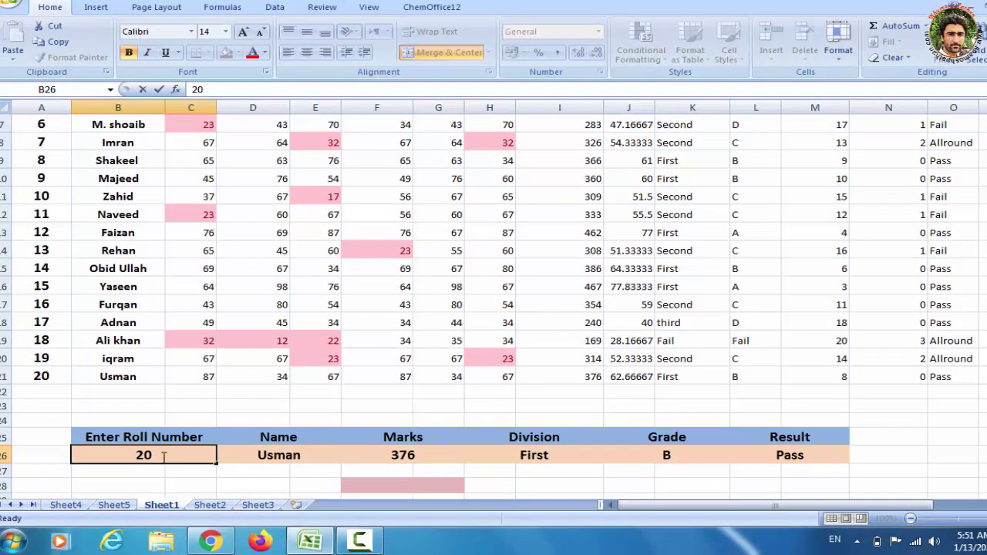
key("BackSpace")
key("BackSpace")
type("13")
key("Return")
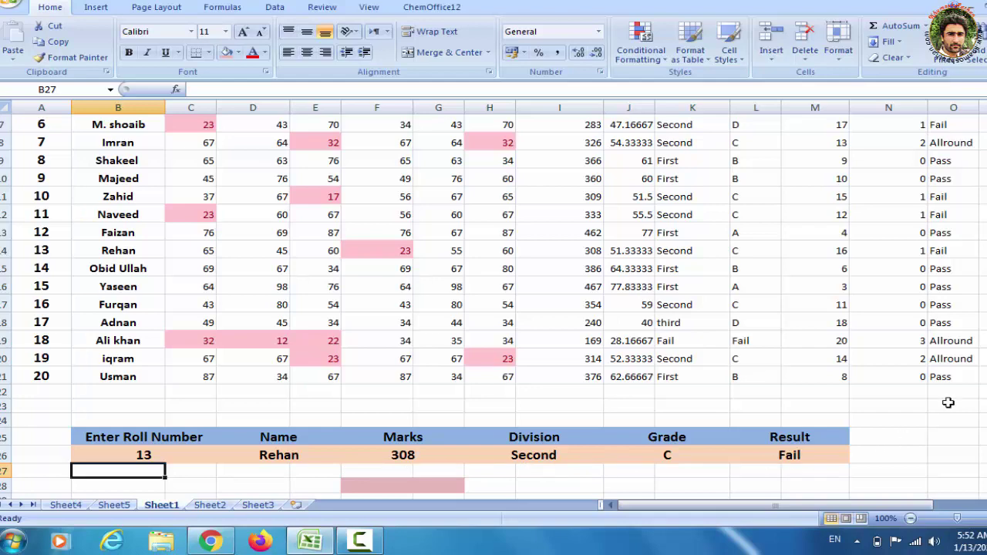
left_click_drag(985, 370, 986, 374)
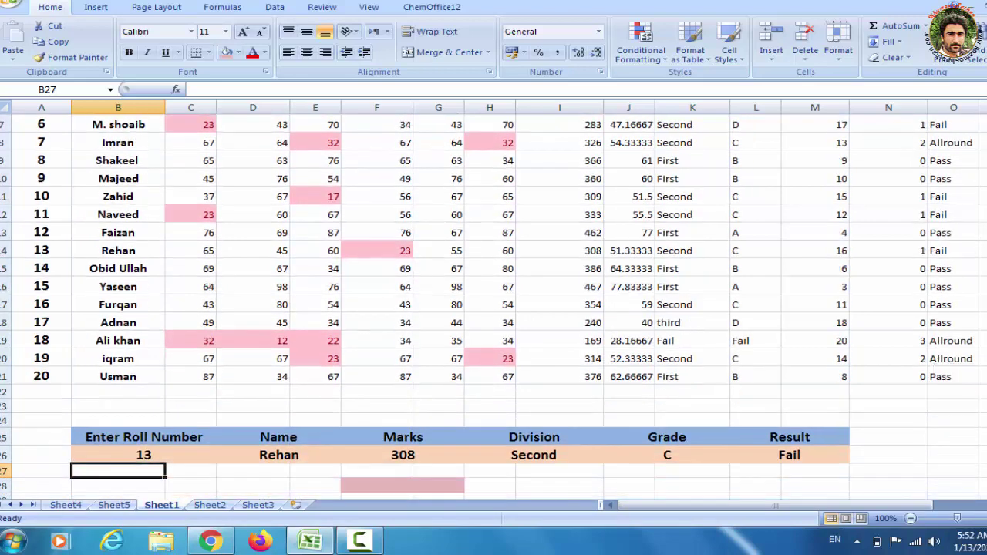